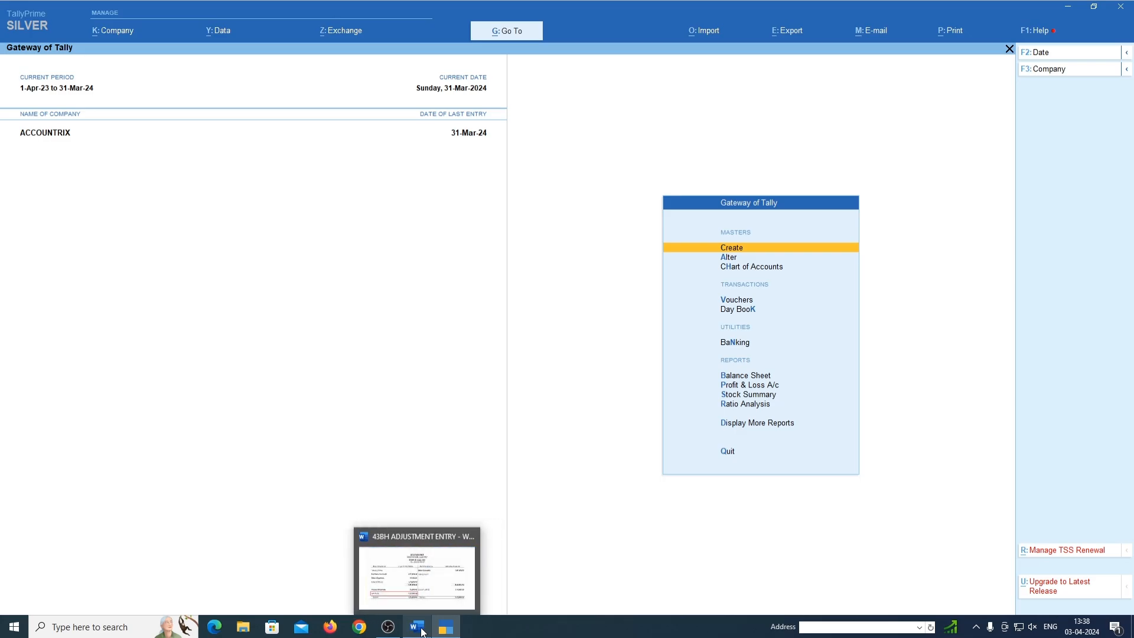
Review the Profit & Loss statement in the Word document, and open the detailed Profit & Loss A/c in TallyPrime.
{"action": "left_click", "coordinate": [422, 631]}
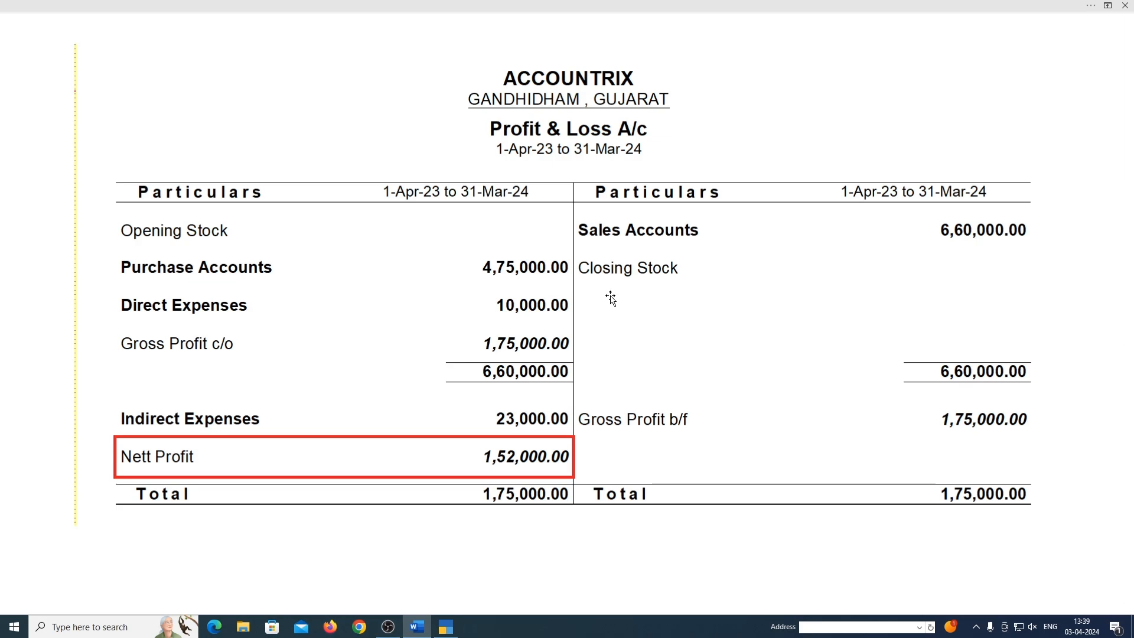
{"action": "left_click", "coordinate": [450, 629]}
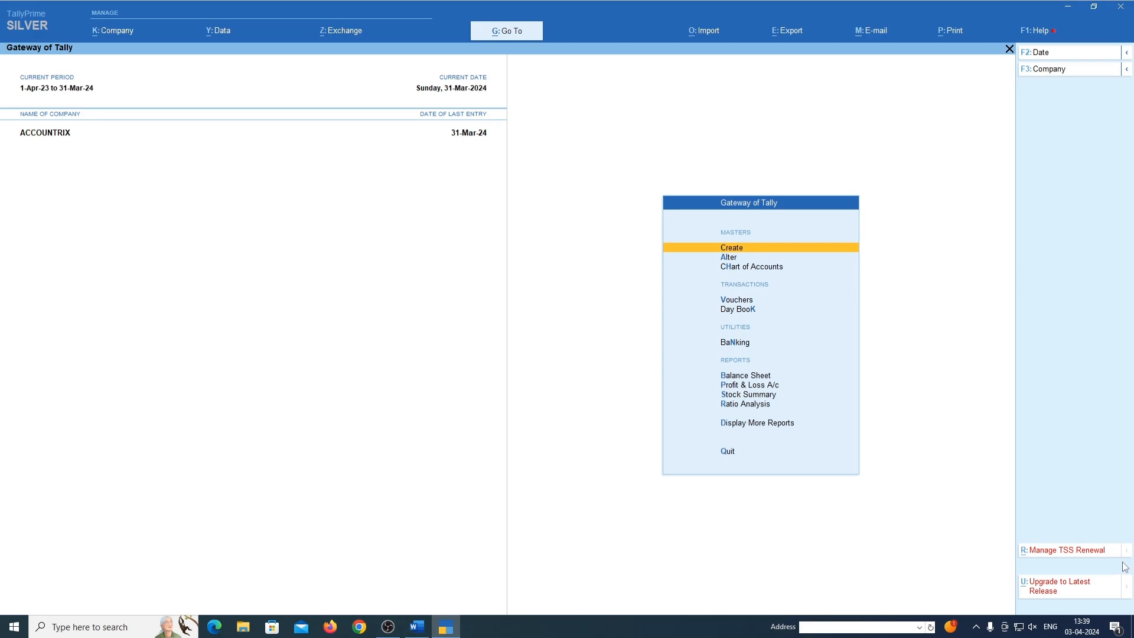
{"action": "key", "text": "Down"}
{"action": "key", "text": "Down"}
{"action": "key", "text": "Down"}
{"action": "key", "text": "Down"}
{"action": "key", "text": "Down"}
{"action": "key", "text": "Down"}
{"action": "key", "text": "Down"}
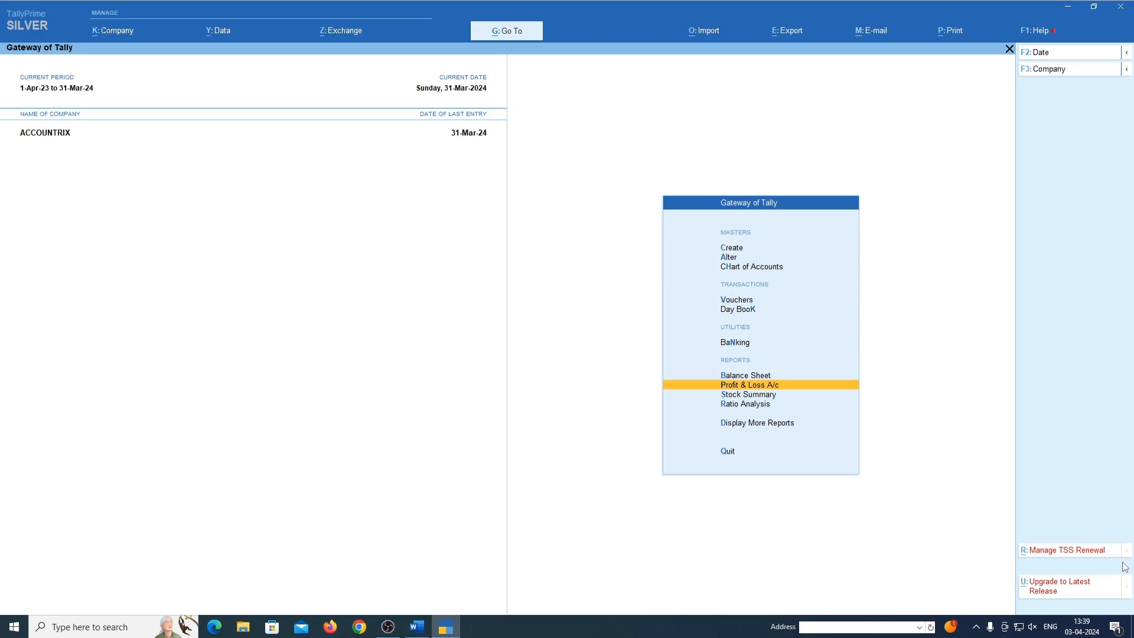
{"action": "key", "text": "Return"}
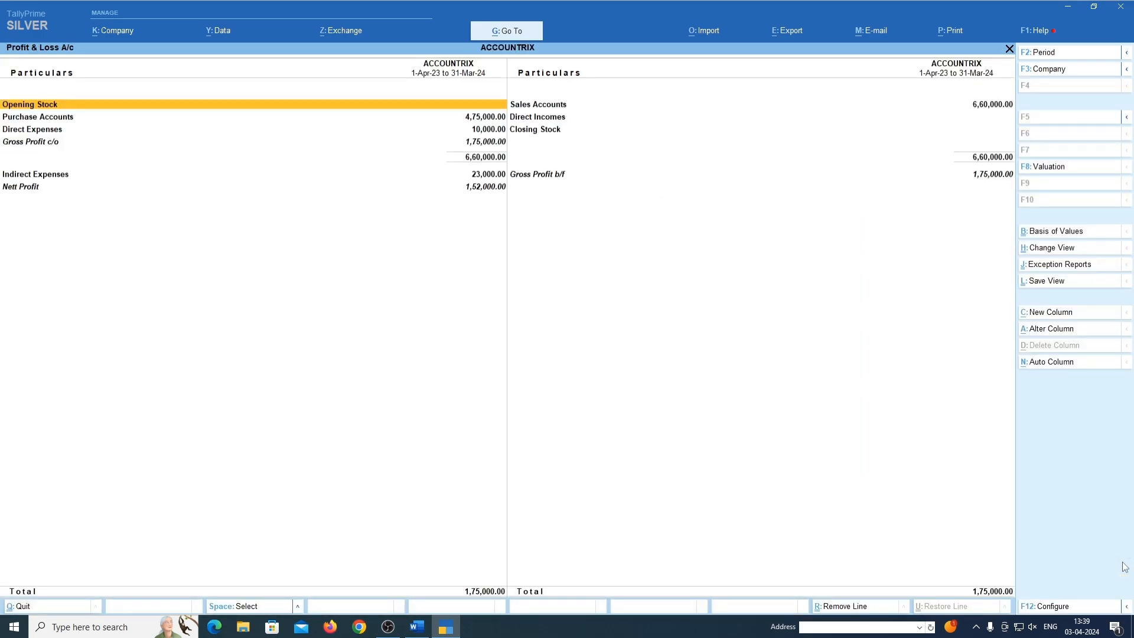
{"action": "key", "text": "alt+F5"}
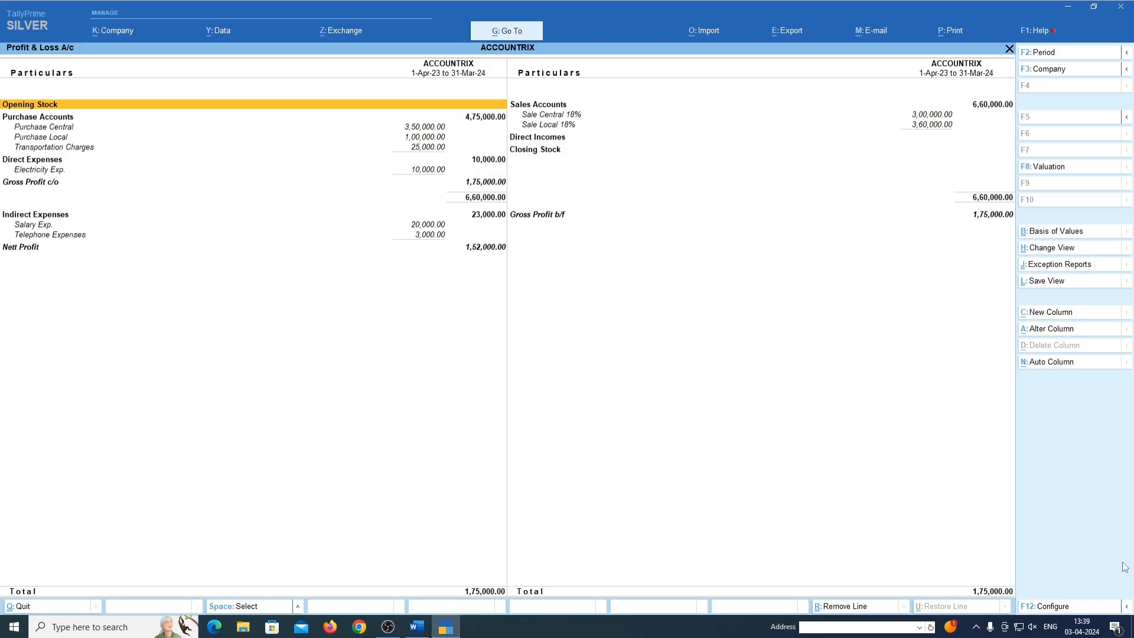
Examine the enlarged print preview of the Profit & Loss A/c, and return to the Gateway of Tally.
{"action": "key", "text": "alt+p"}
{"action": "key", "text": "i"}
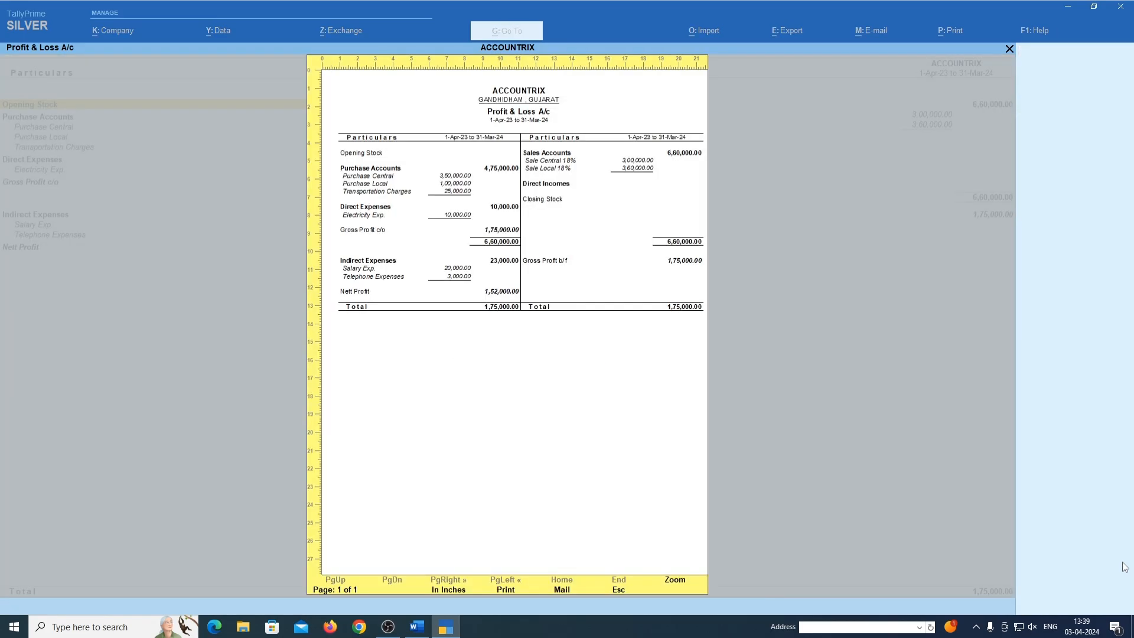
{"action": "key", "text": "z"}
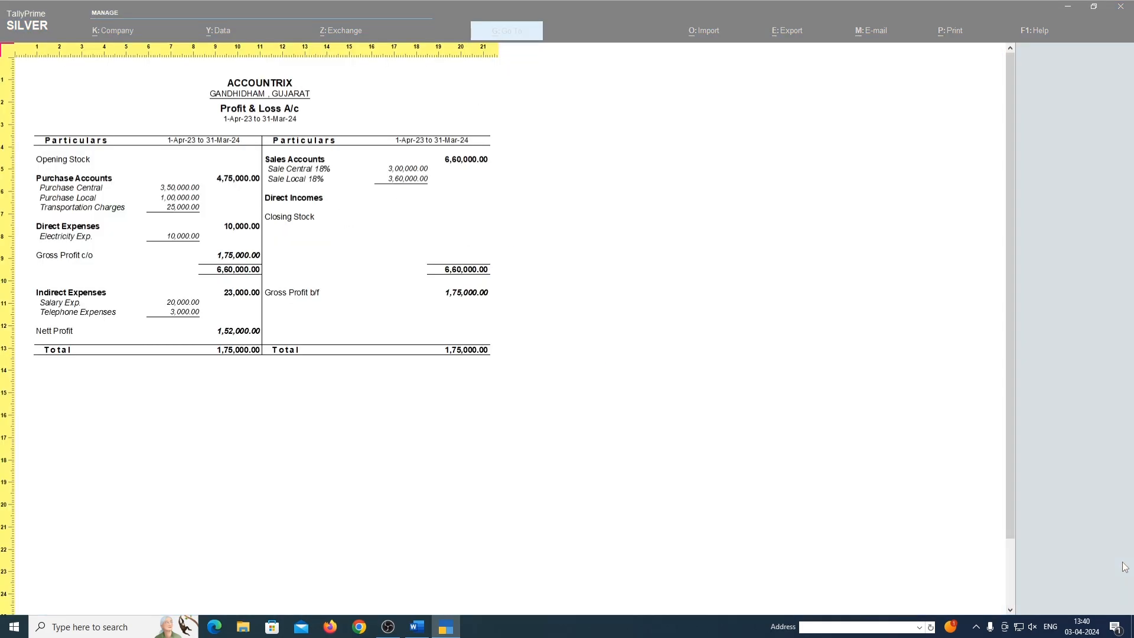
{"action": "key", "text": "alt+z"}
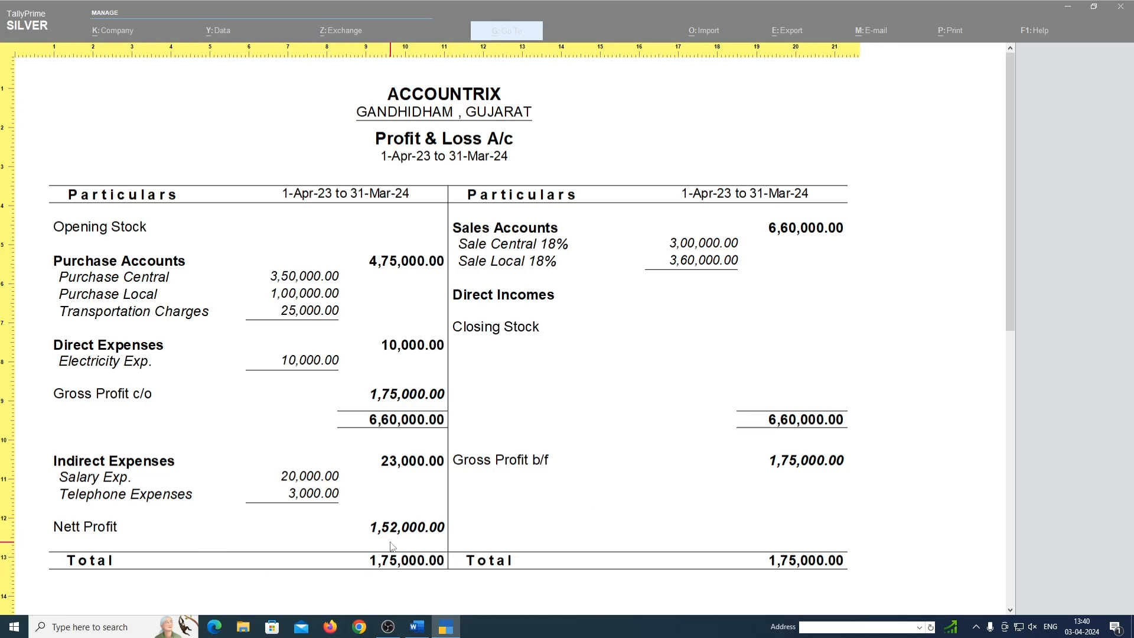
{"action": "key", "text": "Escape"}
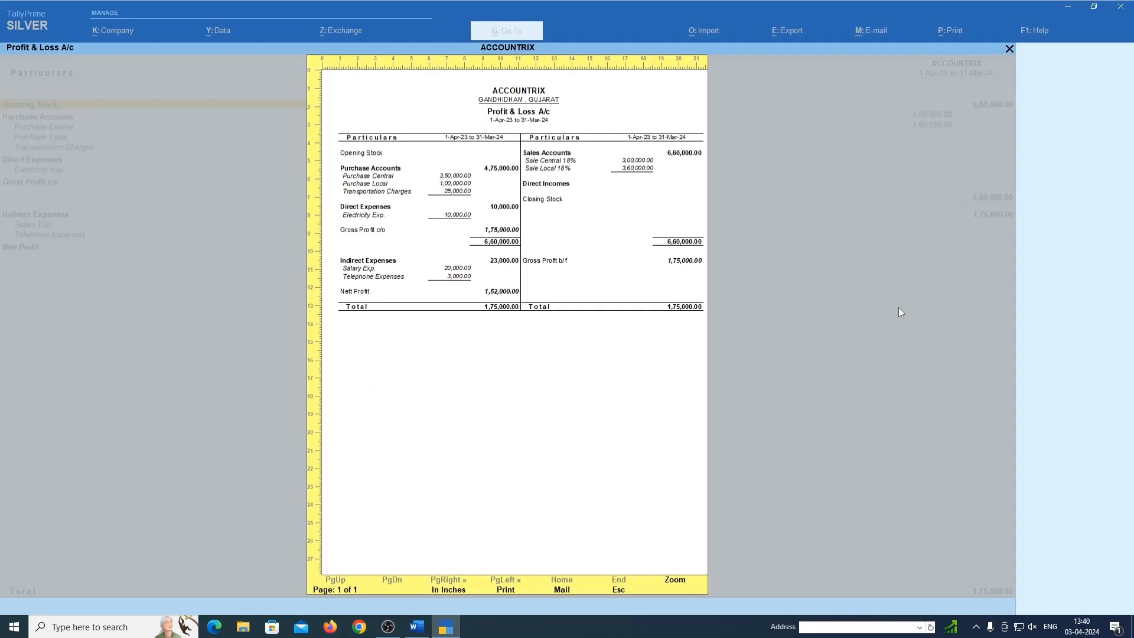
{"action": "key", "text": "Escape"}
{"action": "key", "text": "Escape"}
{"action": "key", "text": "Escape"}
{"action": "key", "text": "Escape"}
{"action": "key", "text": "Escape"}
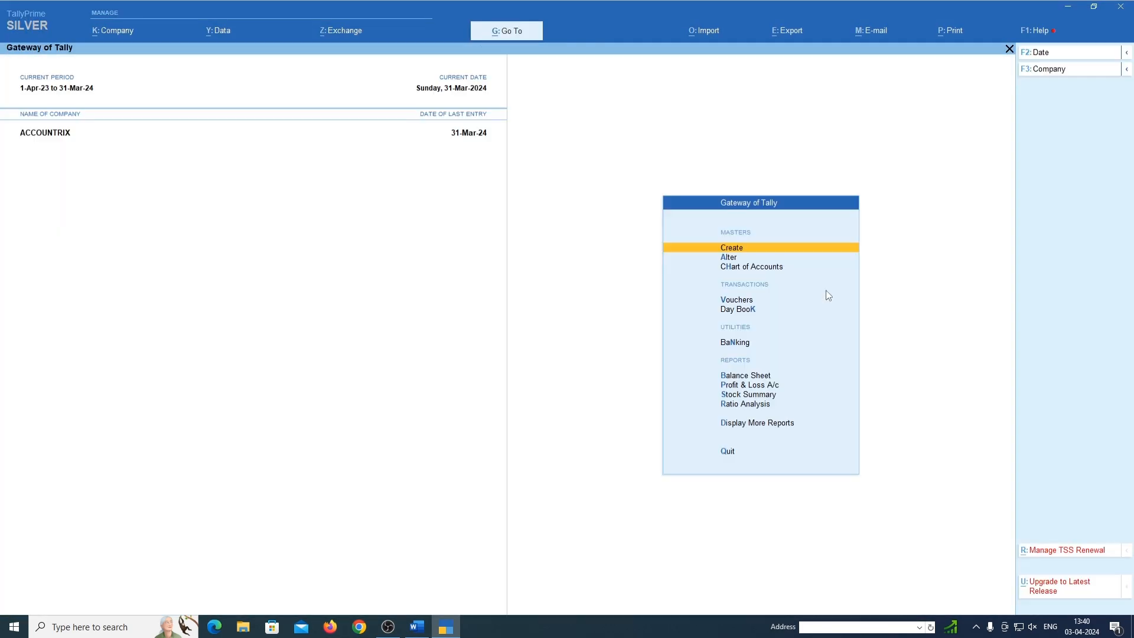
Start a journal voucher dated 31-3-24.
{"action": "key", "text": "Down"}
{"action": "key", "text": "Down"}
{"action": "key", "text": "Down"}
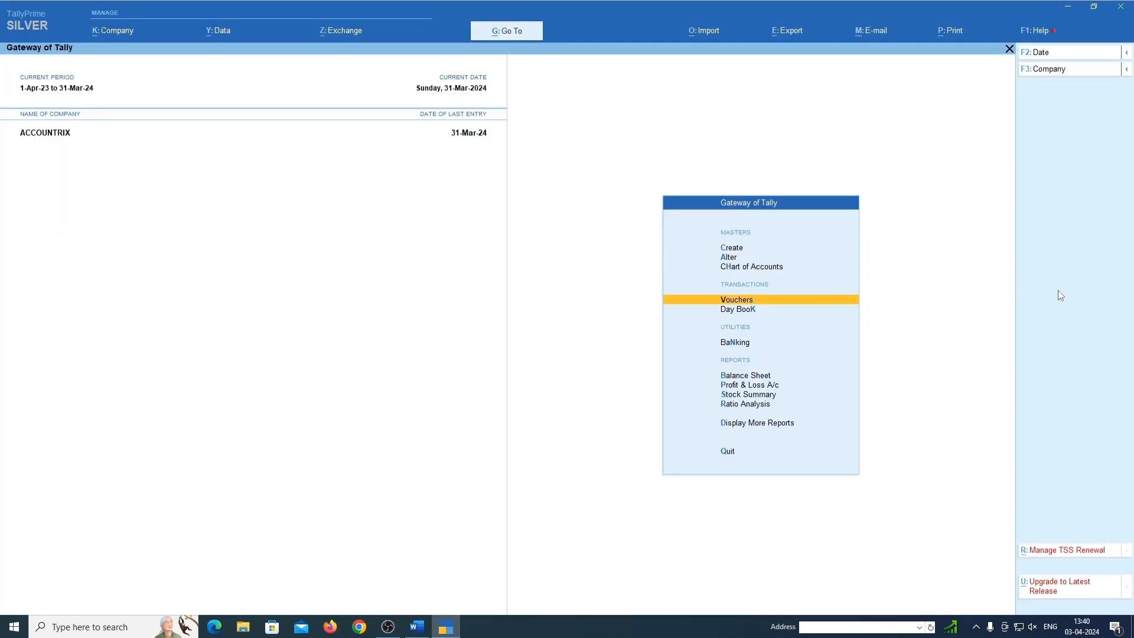
{"action": "key", "text": "Return"}
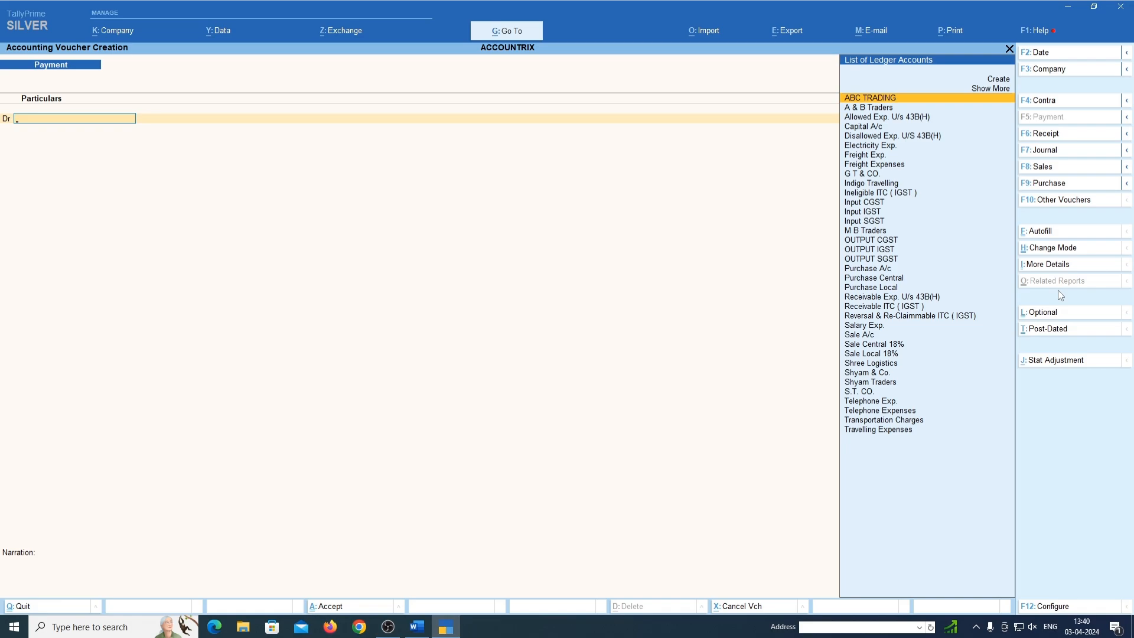
{"action": "key", "text": "F7"}
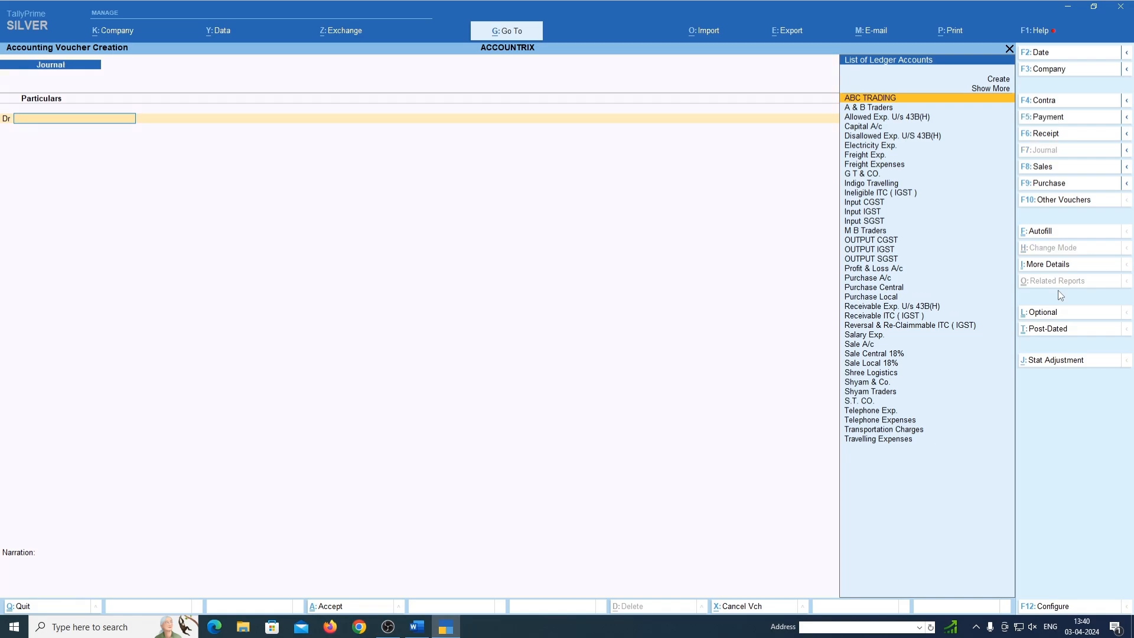
{"action": "key", "text": "F2"}
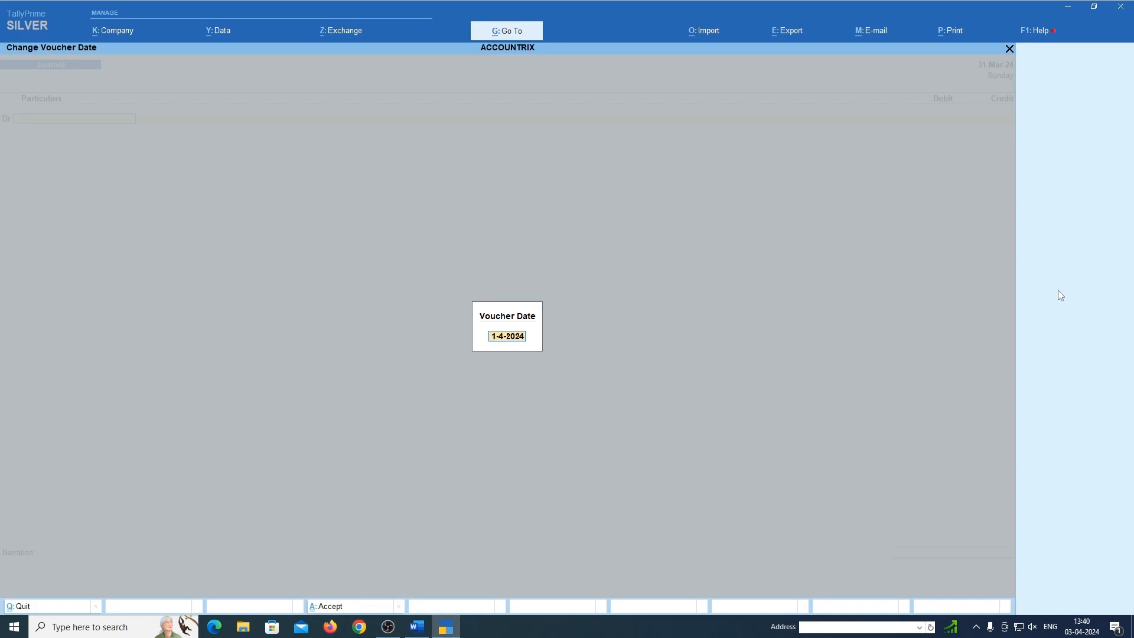
{"action": "type", "text": "31-3-24"}
{"action": "key", "text": "Return"}
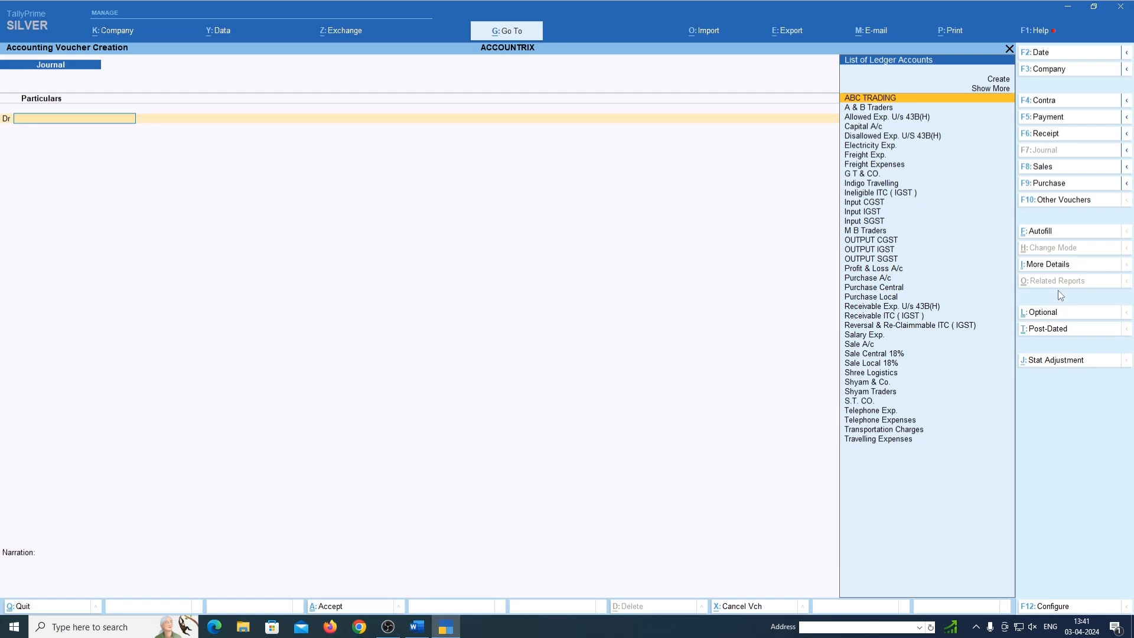
Select Receivable Exp. U/s 43B(H) as the debit ledger and open its ledger master.
{"action": "type", "text": "Rec"}
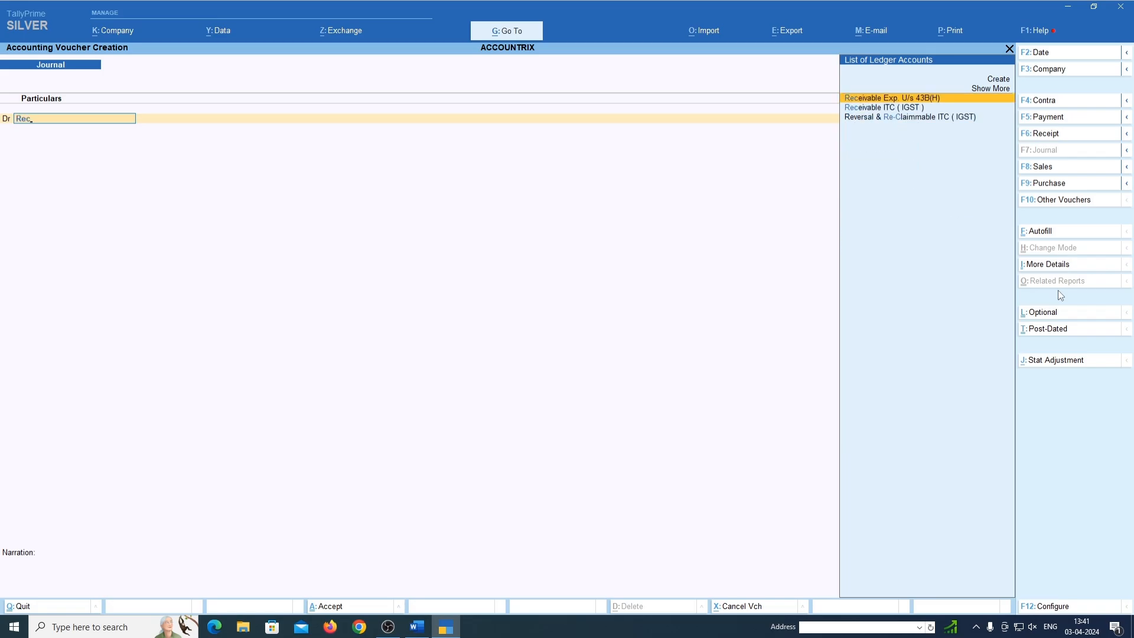
{"action": "key", "text": "Return"}
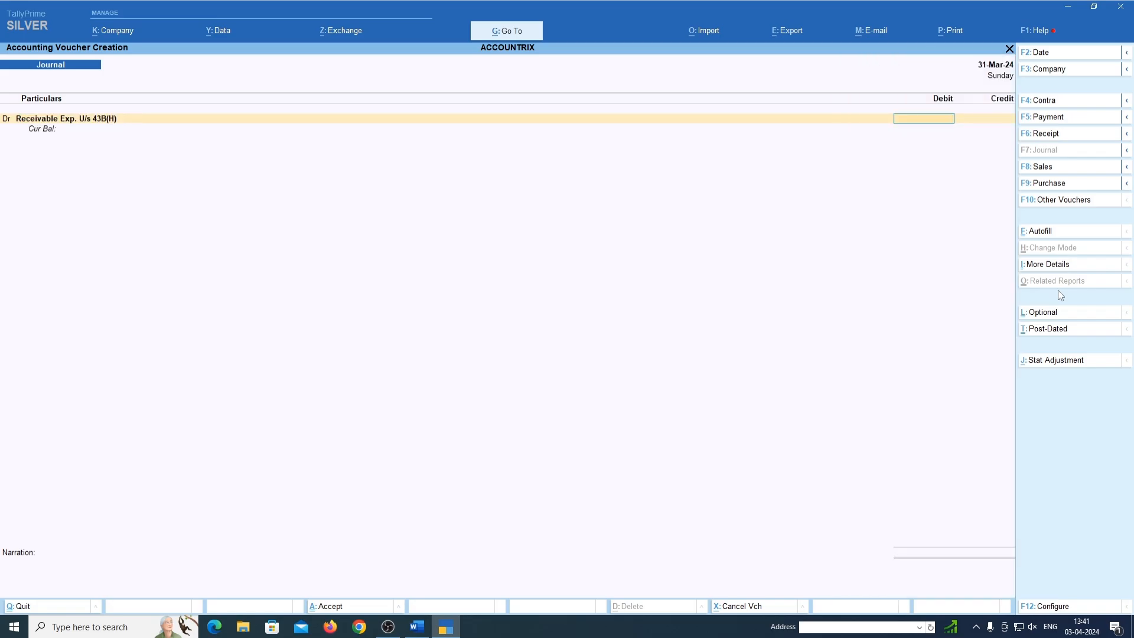
{"action": "key", "text": "BackSpace"}
{"action": "key", "text": "ctrl"}
{"action": "key", "text": "ctrl+Return"}
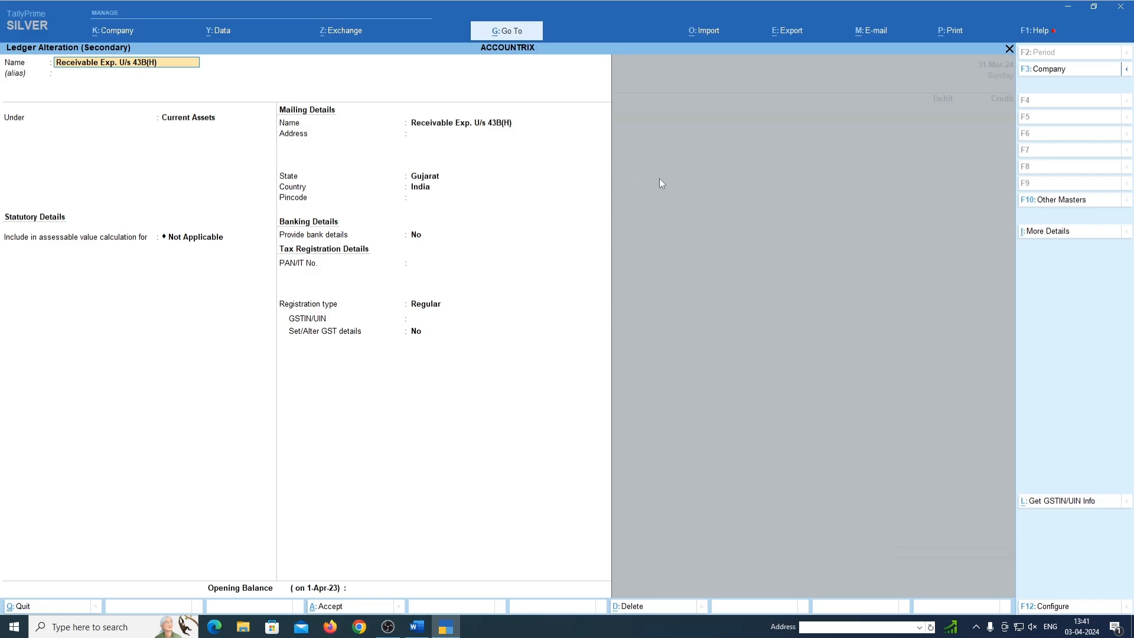
Examine the receivable ledger's group, statutory and tax registration details, and return to the journal voucher.
{"action": "key", "text": "Return"}
{"action": "key", "text": "Return"}
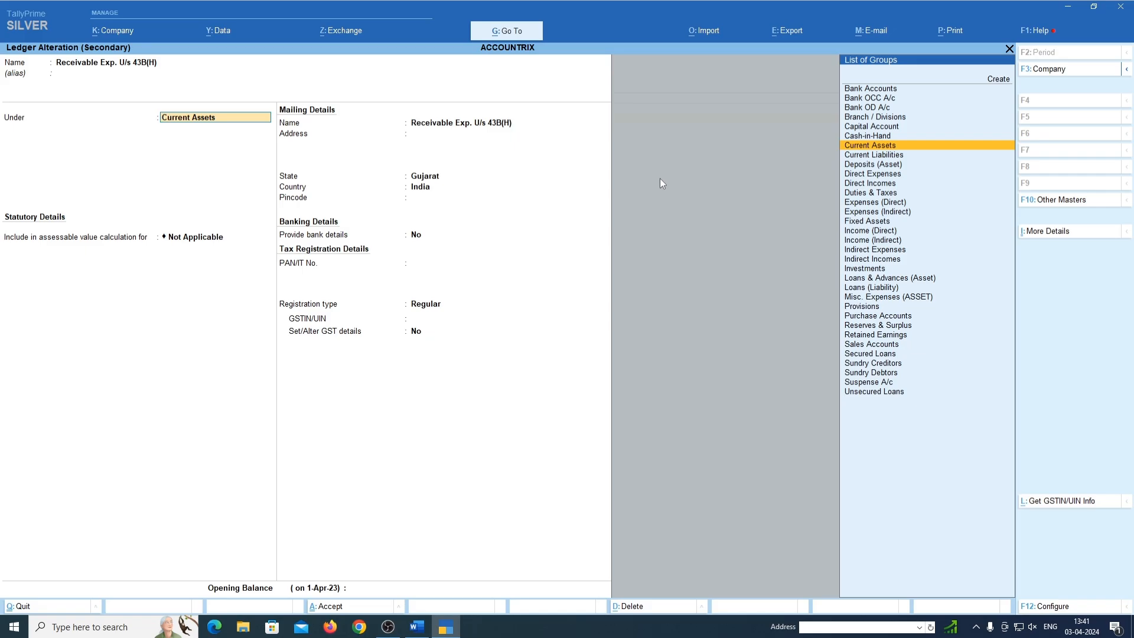
{"action": "key", "text": "Return"}
{"action": "key", "text": "Return"}
{"action": "key", "text": "Return"}
{"action": "key", "text": "Return"}
{"action": "key", "text": "Return"}
{"action": "key", "text": "Return"}
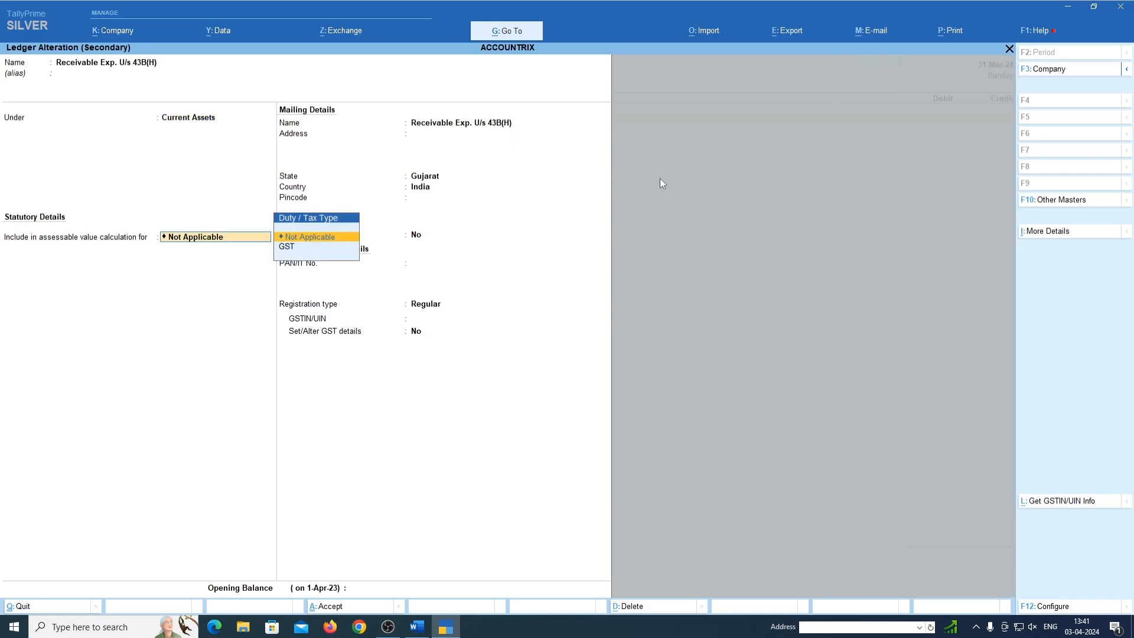
{"action": "key", "text": "Return"}
{"action": "key", "text": "Return"}
{"action": "key", "text": "Return"}
{"action": "key", "text": "Return"}
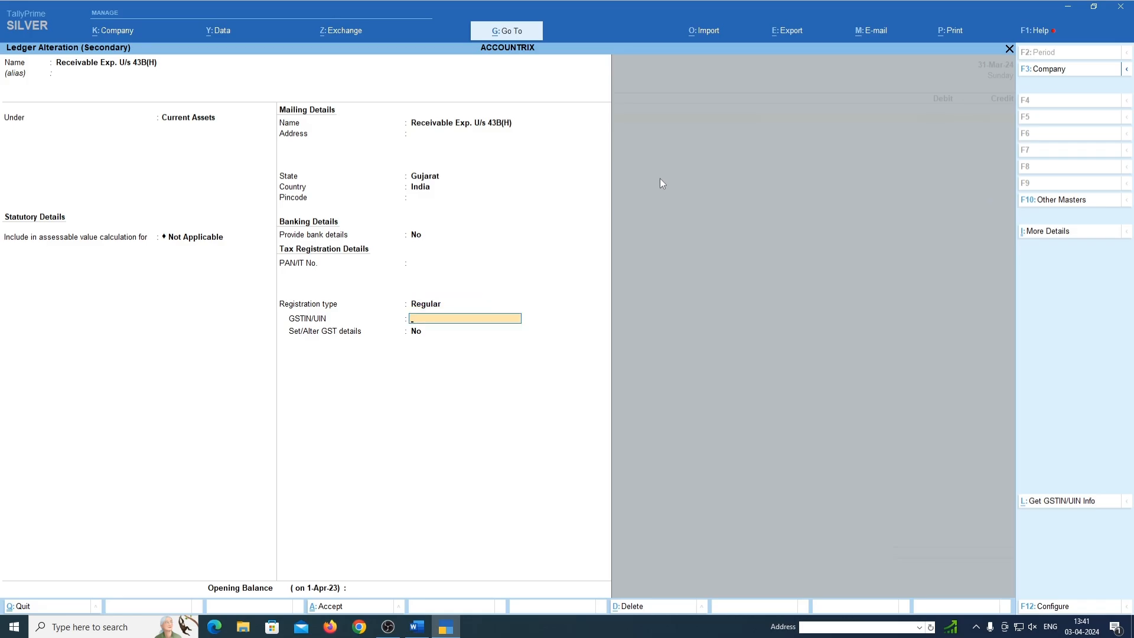
{"action": "key", "text": "Return"}
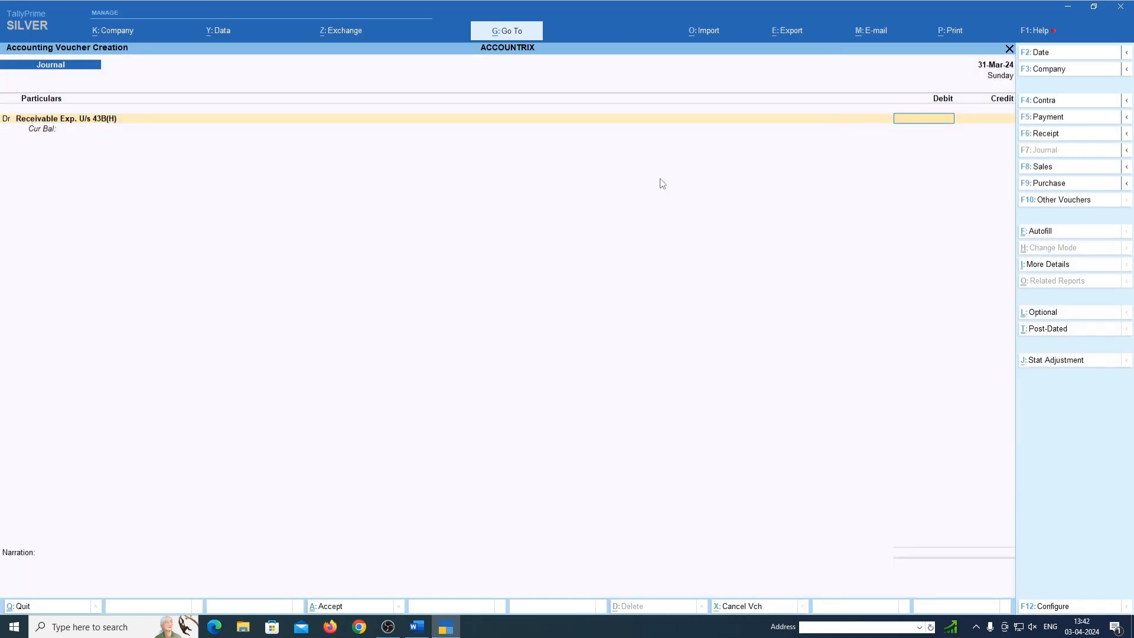
Debit 59,000 to the receivable ledger and credit 59,000 to Disallowed Exp. U/S 43B(H).
{"action": "type", "text": "59000"}
{"action": "key", "text": "Return"}
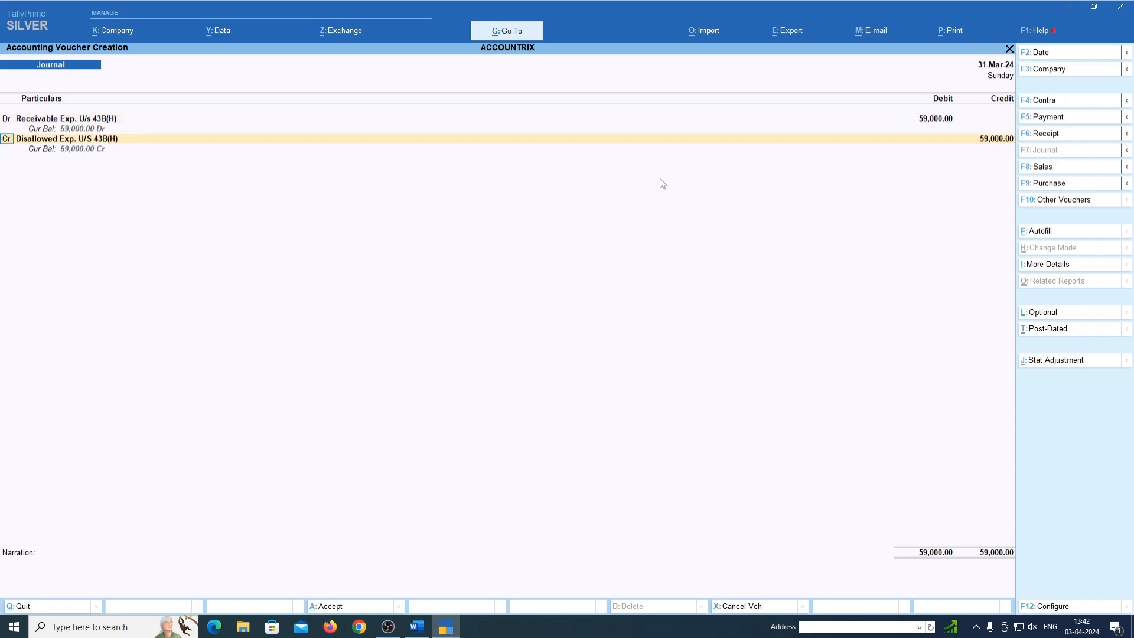
Examine the group and statutory details of the Disallowed Exp. U/S 43B(H) ledger, and return to the voucher's credit amount.
{"action": "key", "text": "Return"}
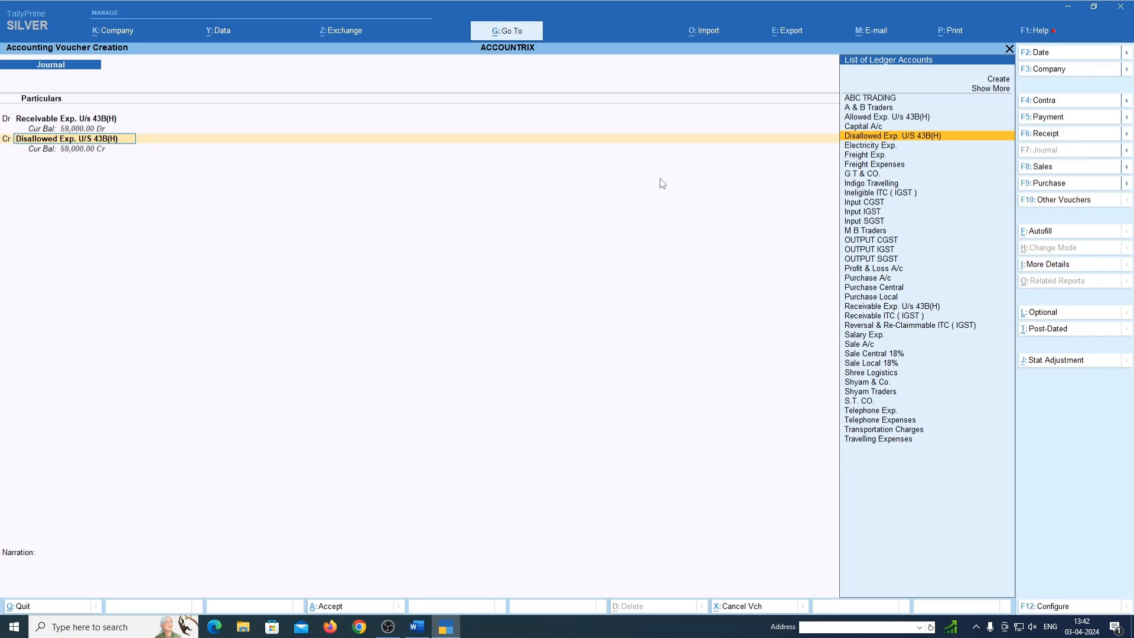
{"action": "key", "text": "ctrl+Return"}
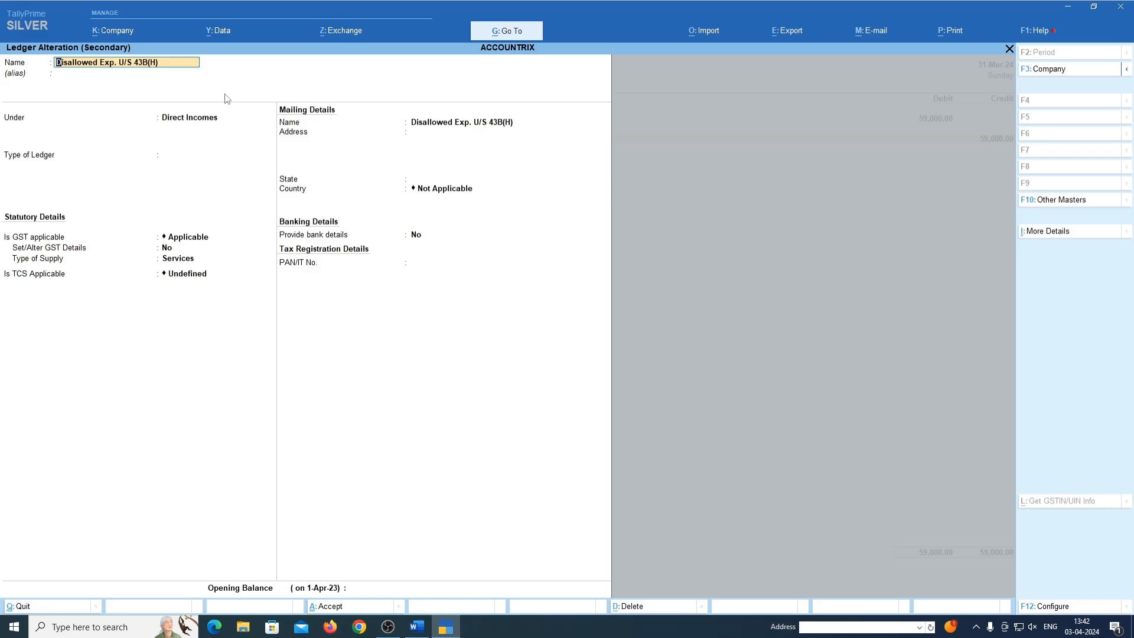
{"action": "key", "text": "Return"}
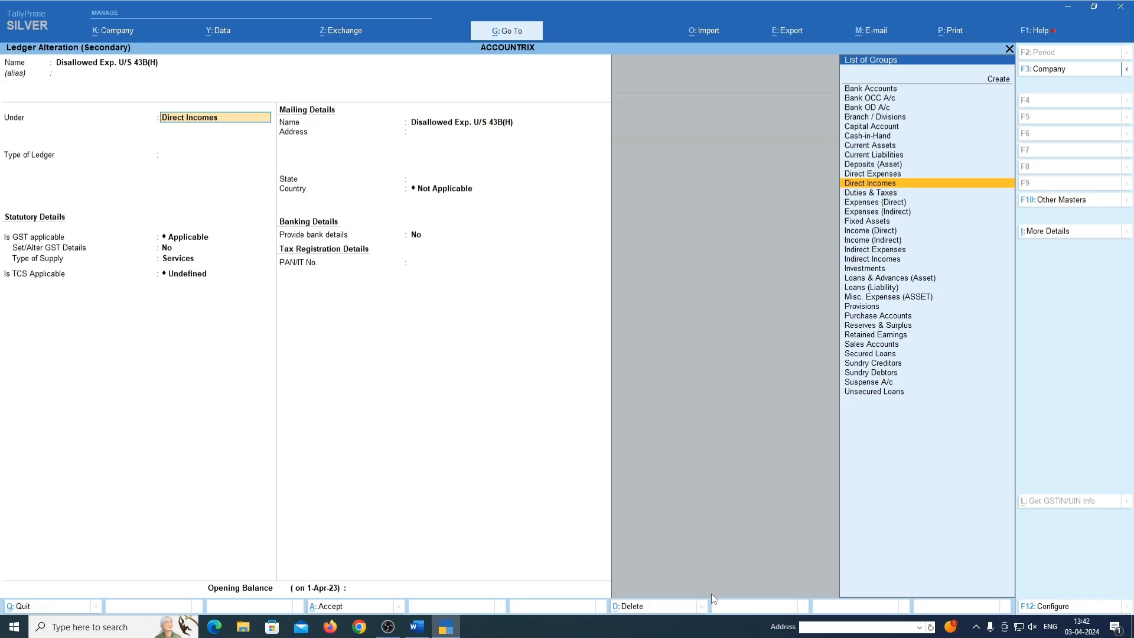
{"action": "key", "text": "Return"}
{"action": "key", "text": "Return"}
{"action": "key", "text": "Return"}
{"action": "key", "text": "Return"}
{"action": "key", "text": "Return"}
{"action": "key", "text": "Return"}
{"action": "key", "text": "Return"}
{"action": "key", "text": "Return"}
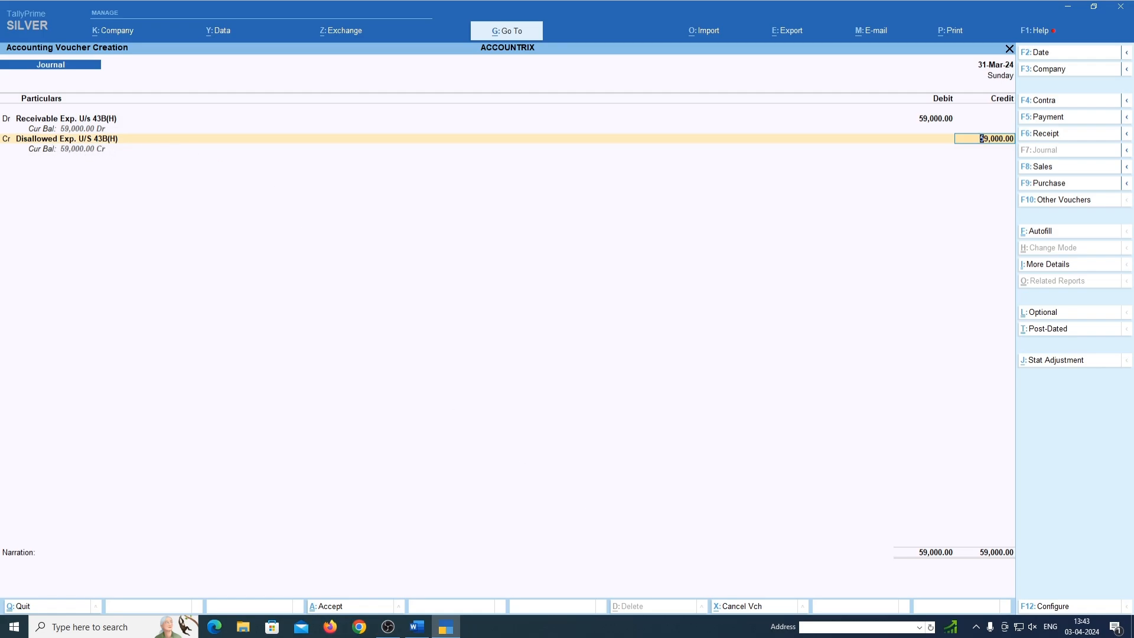
Save the journal voucher without a narration and return to the Gateway of Tally.
{"action": "key", "text": "Return"}
{"action": "key", "text": "Return"}
{"action": "key", "text": "Return"}
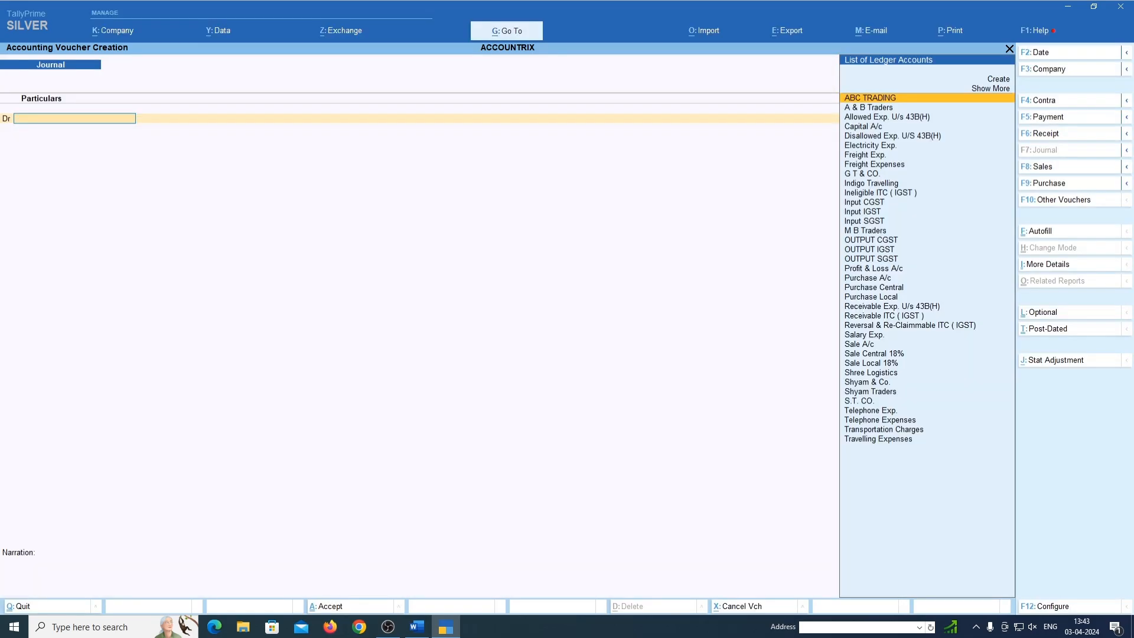
{"action": "key", "text": "Escape"}
{"action": "key", "text": "Return"}
{"action": "key", "text": "Escape"}
{"action": "key", "text": "Escape"}
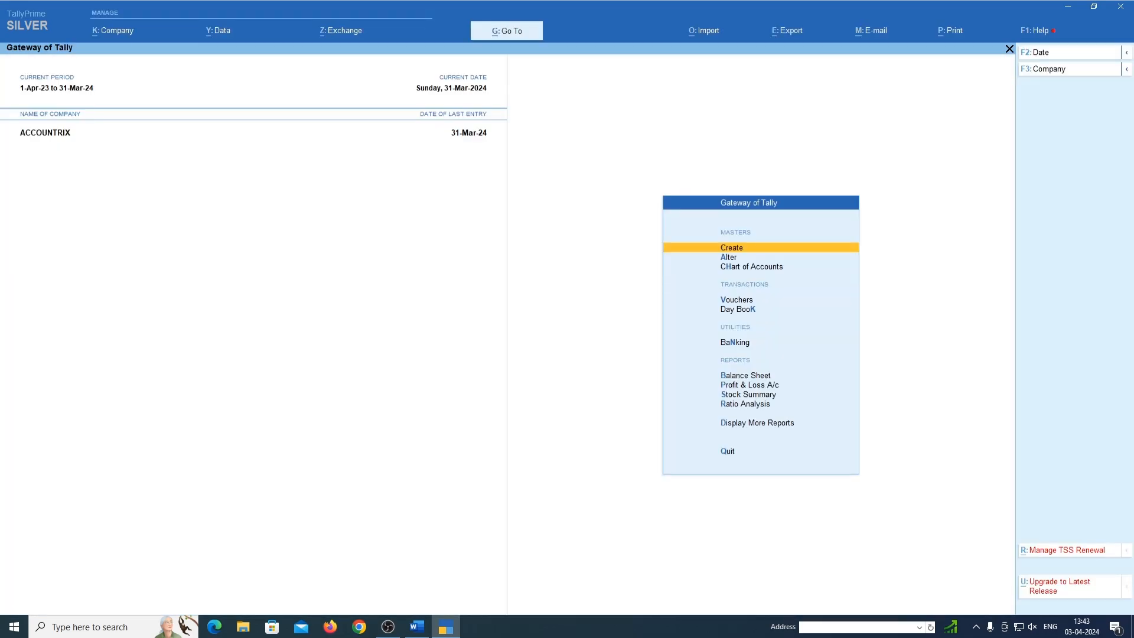
Open the Profit & Loss A/c in detailed view to check the effect of the journal entry.
{"action": "key", "text": "Down"}
{"action": "key", "text": "Down"}
{"action": "key", "text": "Down"}
{"action": "key", "text": "Down"}
{"action": "key", "text": "Down"}
{"action": "key", "text": "Down"}
{"action": "key", "text": "Down"}
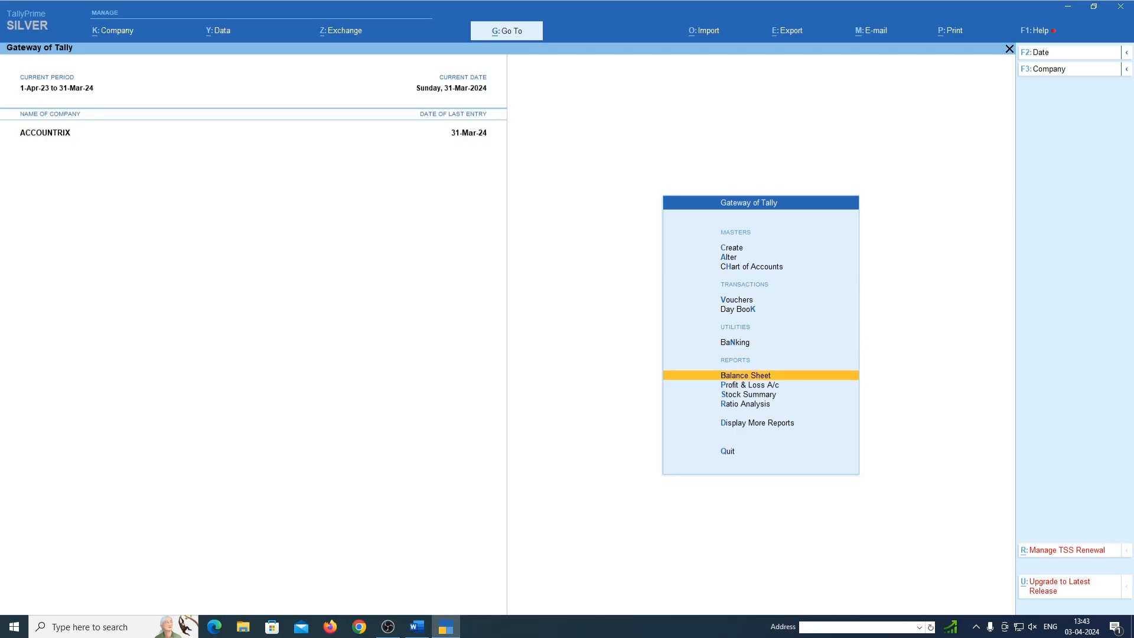
{"action": "key", "text": "Return"}
{"action": "key", "text": "alt+F5"}
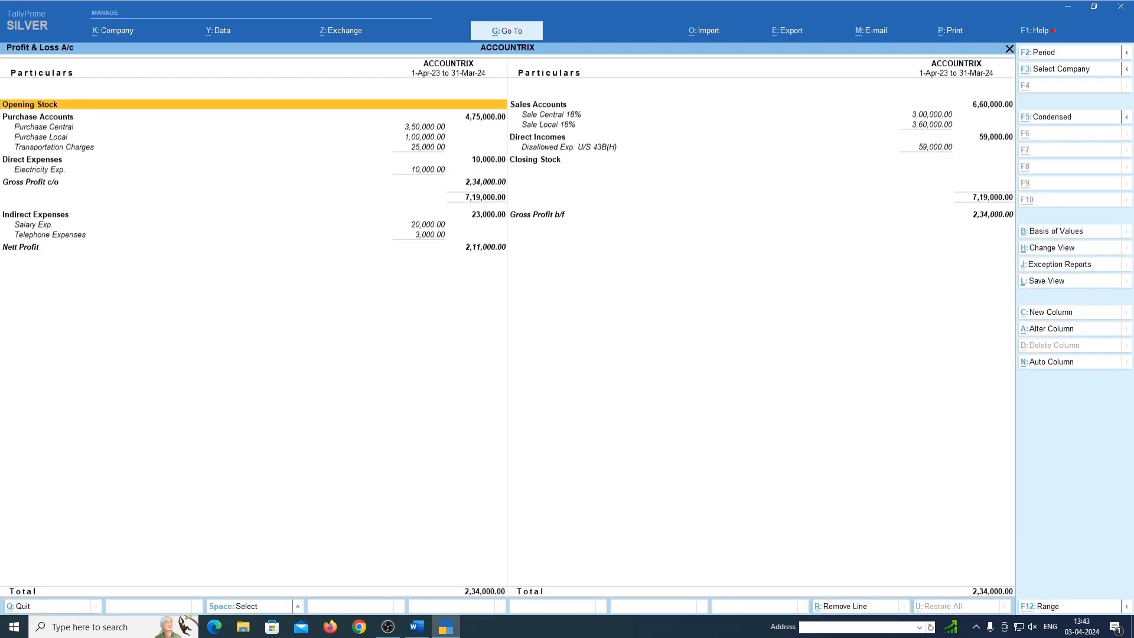
Examine the enlarged print preview of the Profit & Loss A/c, and switch to the Word document to compare net profit.
{"action": "key", "text": "ctrl+p"}
{"action": "key", "text": "i"}
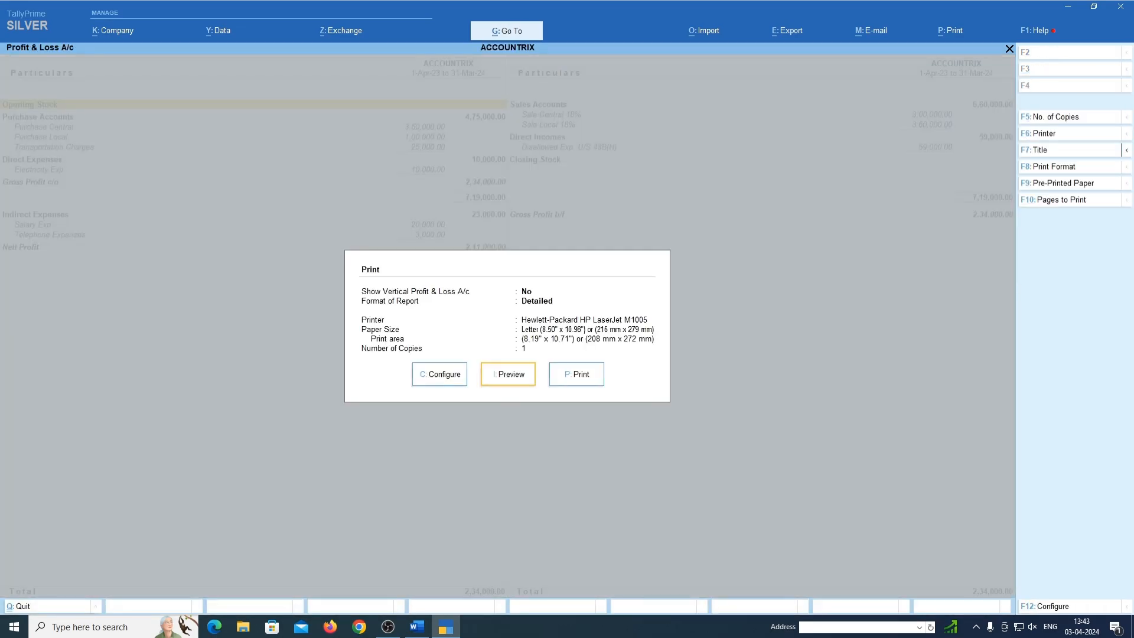
{"action": "key", "text": "Return"}
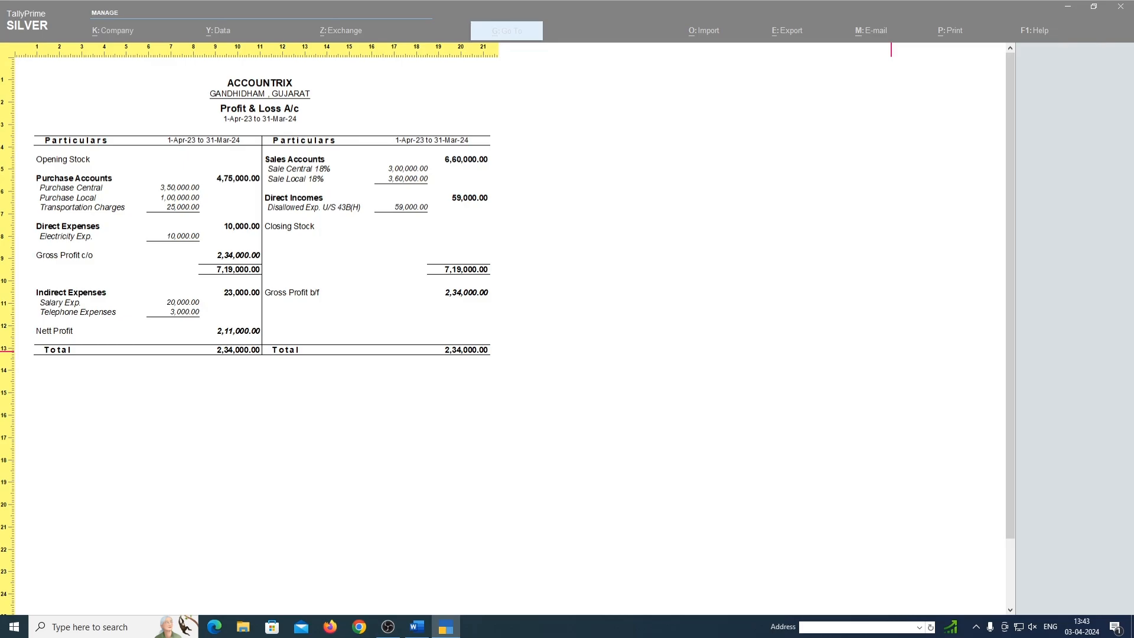
{"action": "scroll", "coordinate": [577, 436], "scroll_direction": "up", "scroll_amount": 3}
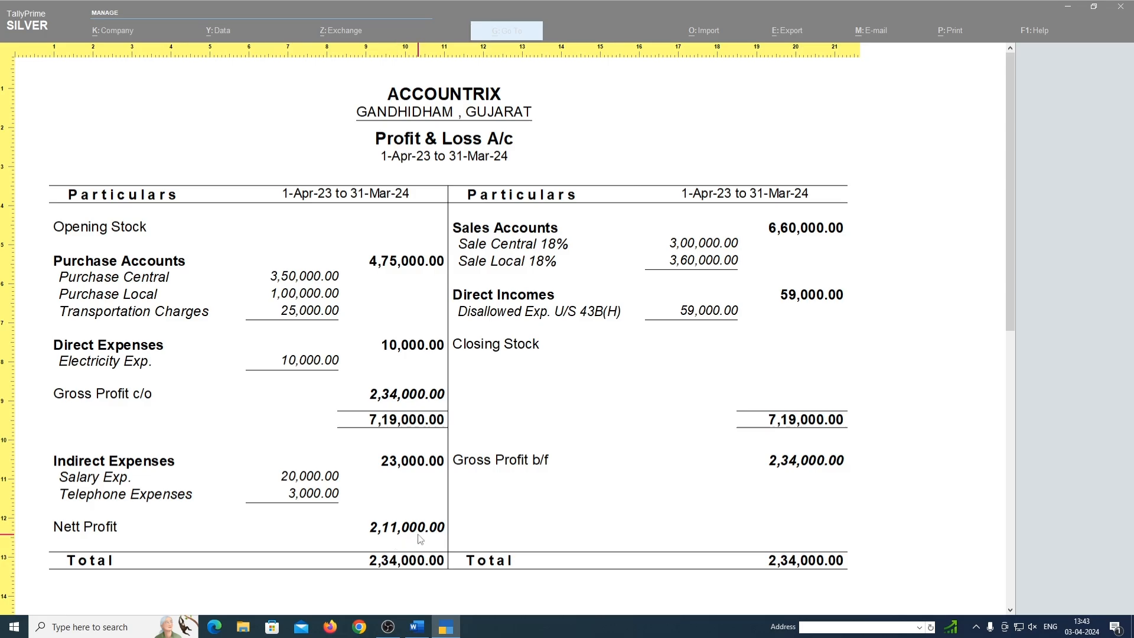
{"action": "left_click", "coordinate": [417, 627]}
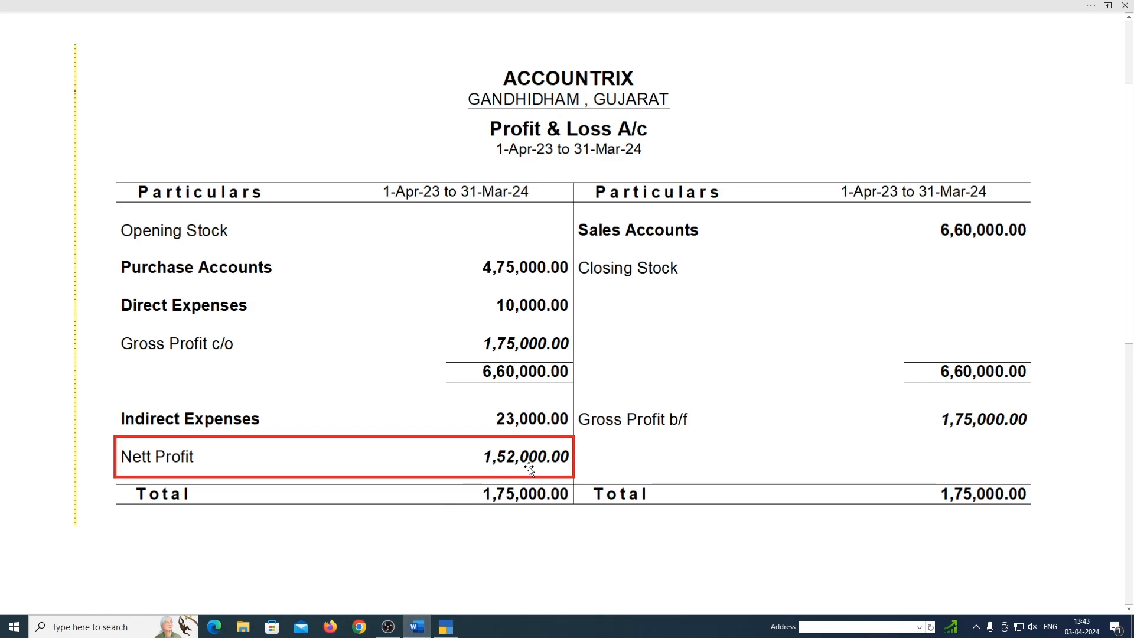
Switch back to TallyPrime, close the Profit & Loss A/c print preview and report, and return to the Gateway of Tally.
{"action": "left_click", "coordinate": [446, 626]}
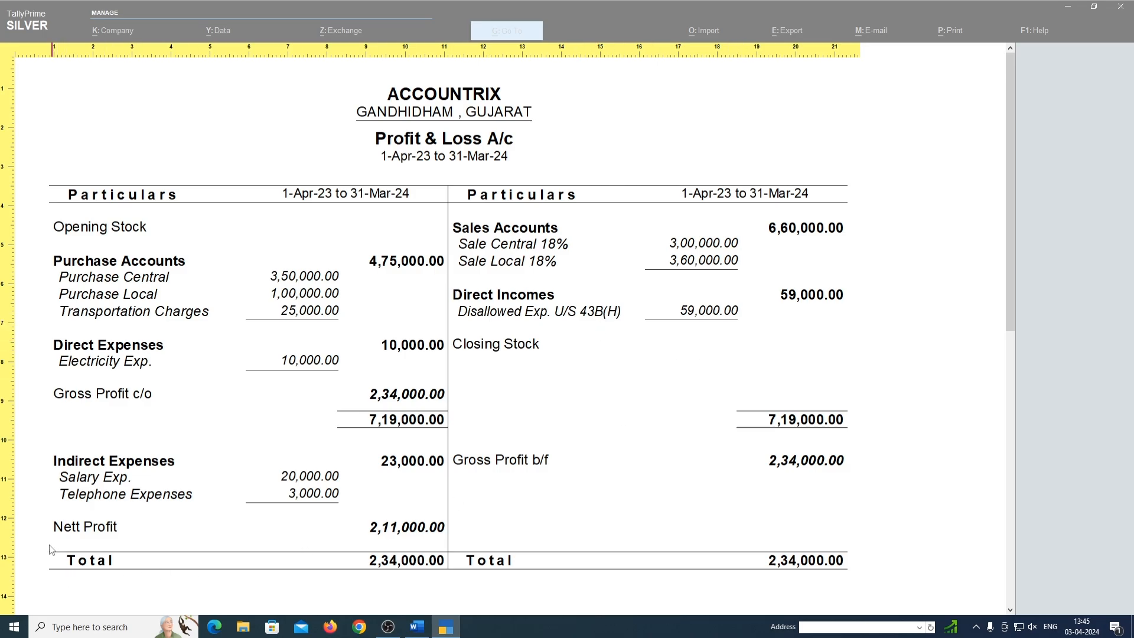
{"action": "left_click", "coordinate": [389, 537]}
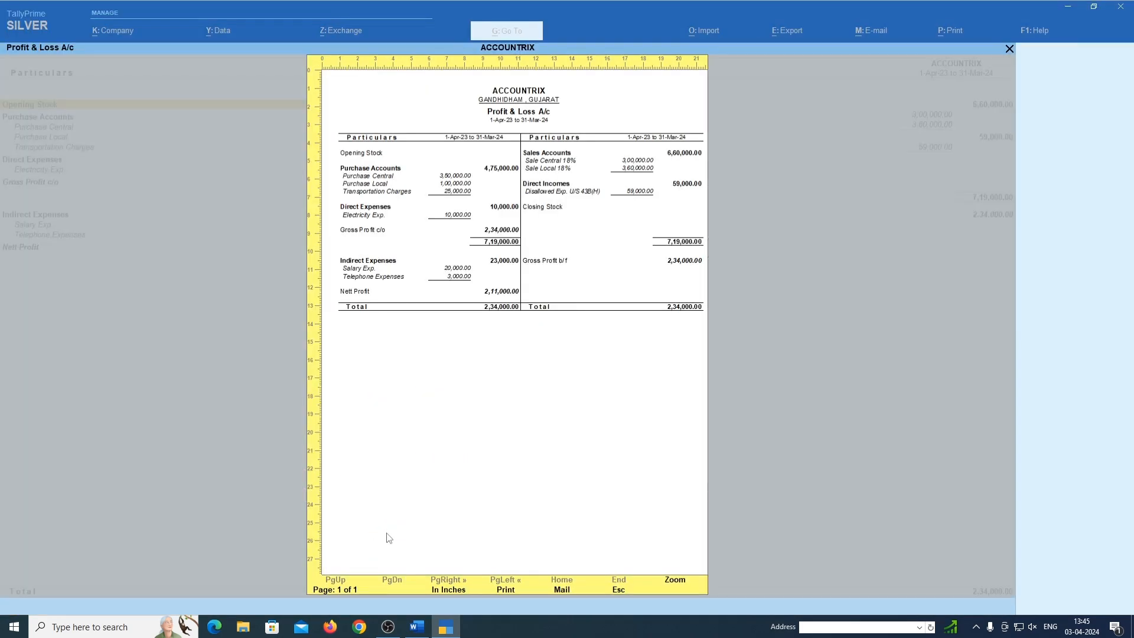
{"action": "key", "text": "Escape"}
{"action": "key", "text": "Escape"}
{"action": "key", "text": "Escape"}
Examine the Balance Sheet for the year ending 31-Mar-24 in an enlarged print preview, and return to the Gateway of Tally.
{"action": "key", "text": "Up"}
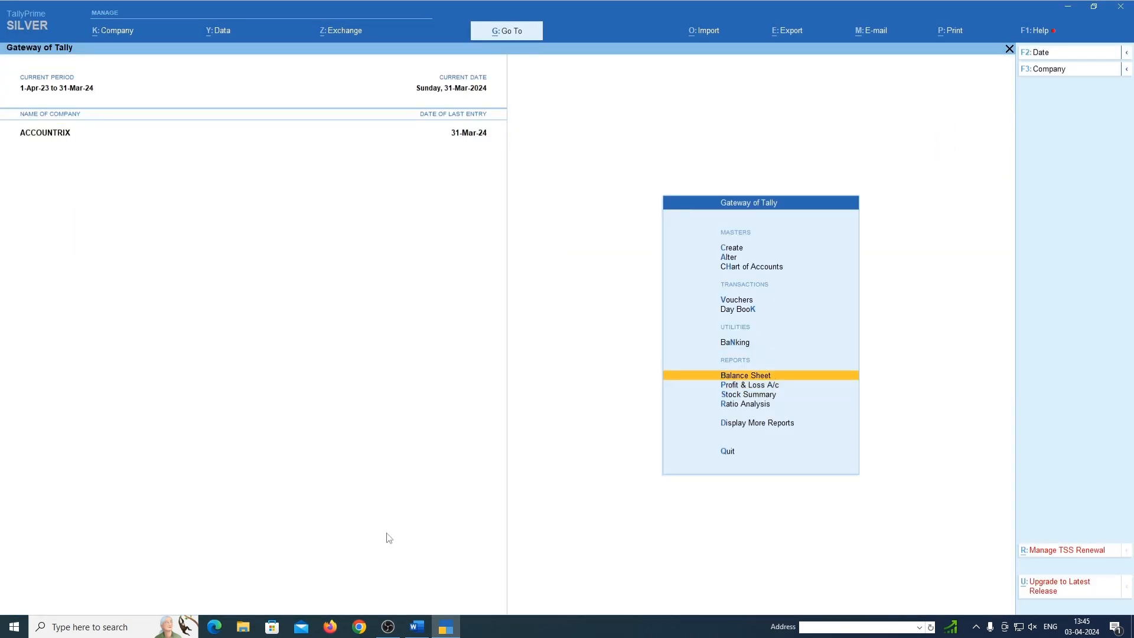
{"action": "key", "text": "Return"}
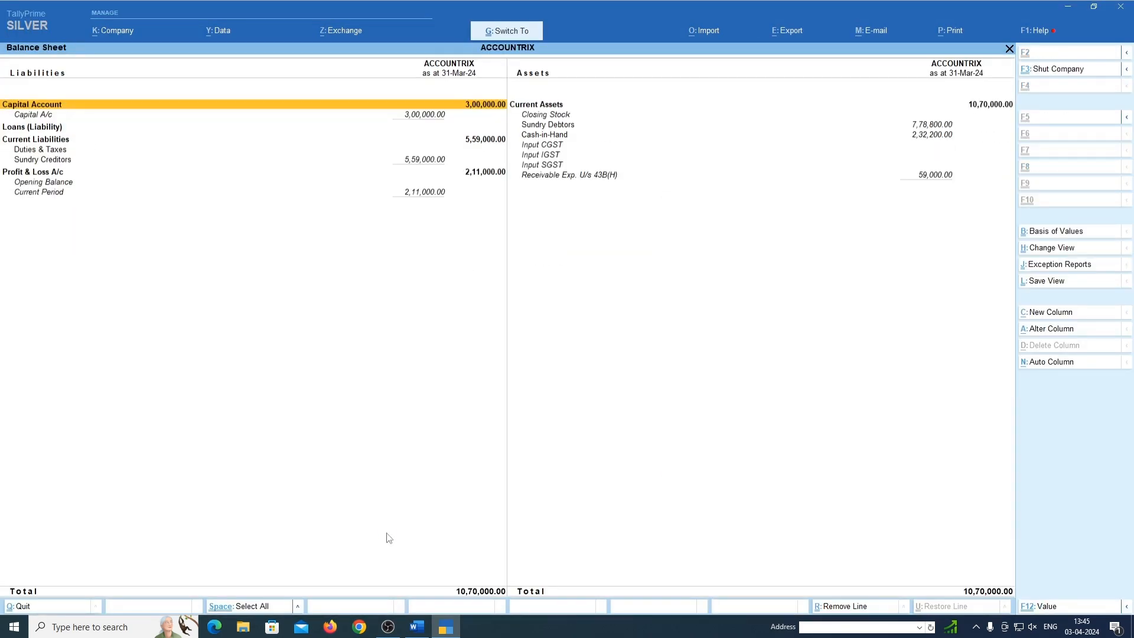
{"action": "key", "text": "alt+p"}
{"action": "key", "text": "i"}
{"action": "left_click", "coordinate": [389, 537]}
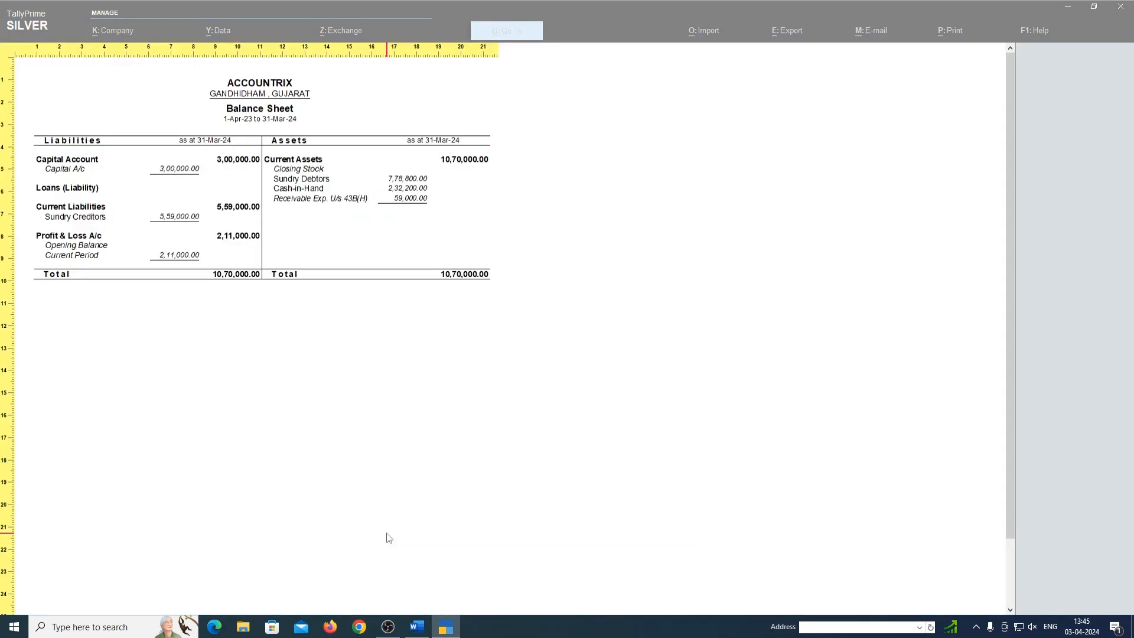
{"action": "left_click", "coordinate": [405, 468]}
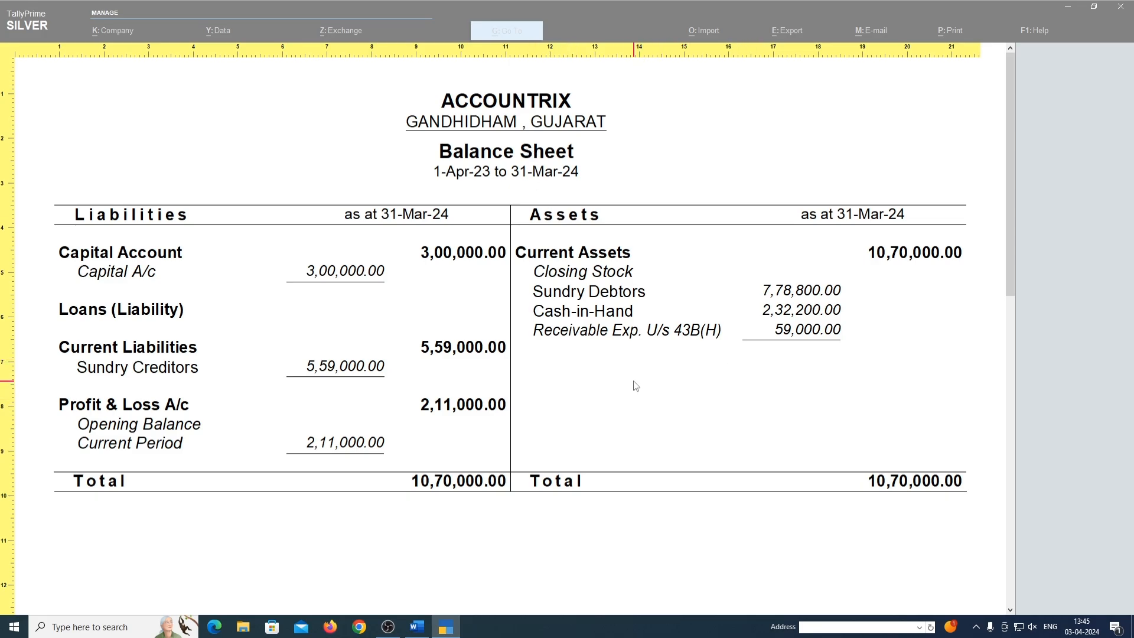
{"action": "key", "text": "Escape"}
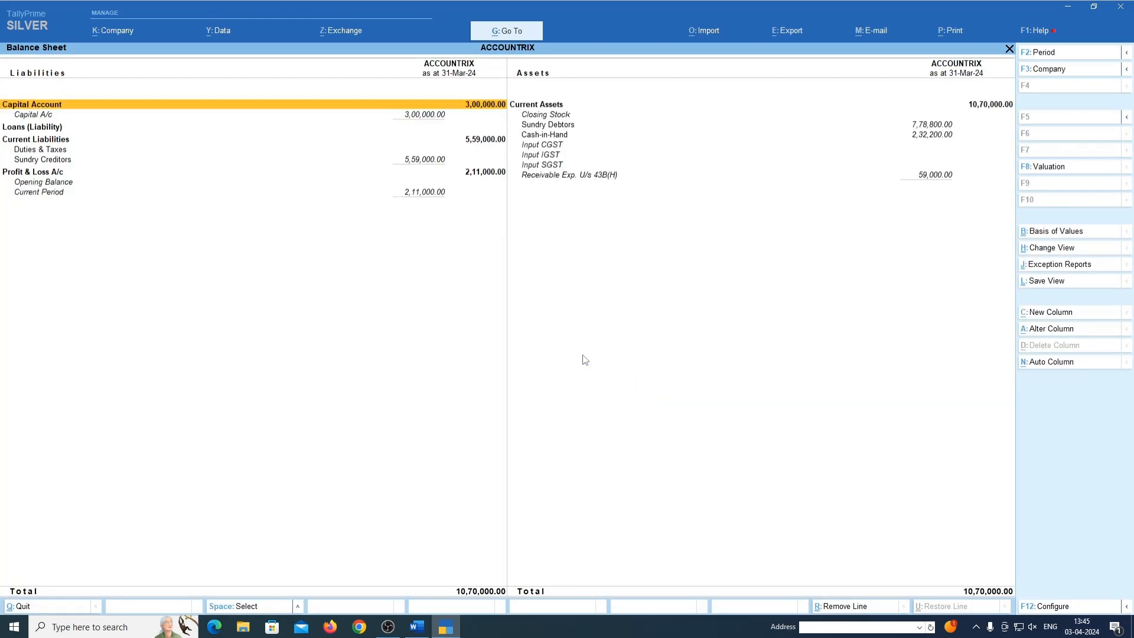
{"action": "key", "text": "Escape"}
{"action": "key", "text": "Escape"}
{"action": "key", "text": "Escape"}
{"action": "key", "text": "Escape"}
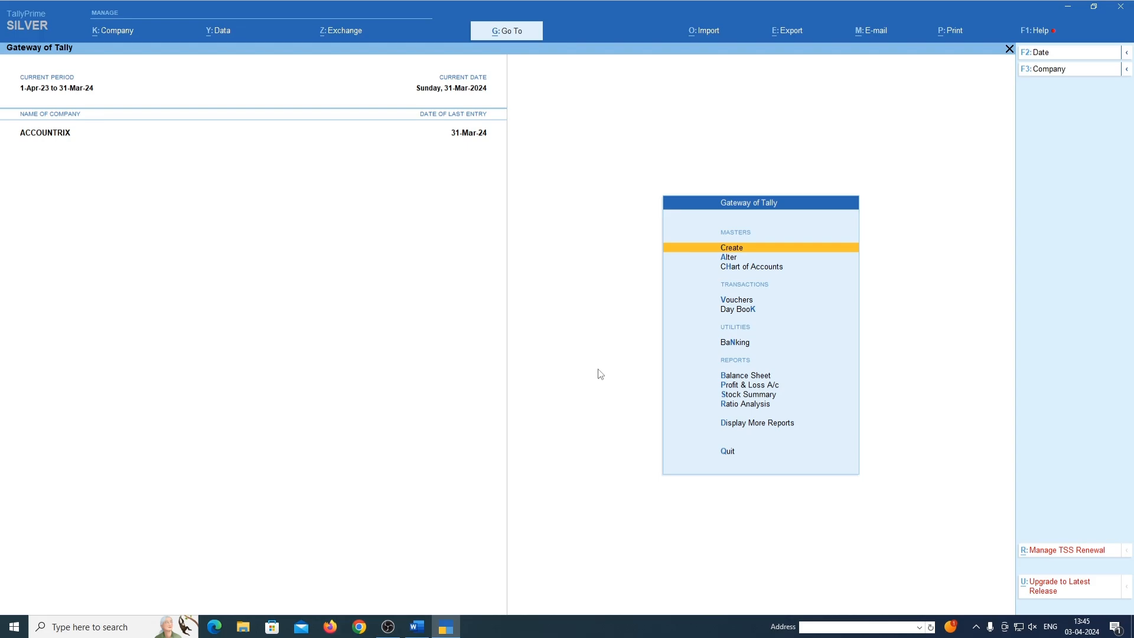
Change the current period to run from 1-4-2024 to 31-3-2025.
{"action": "key", "text": "alt+F2"}
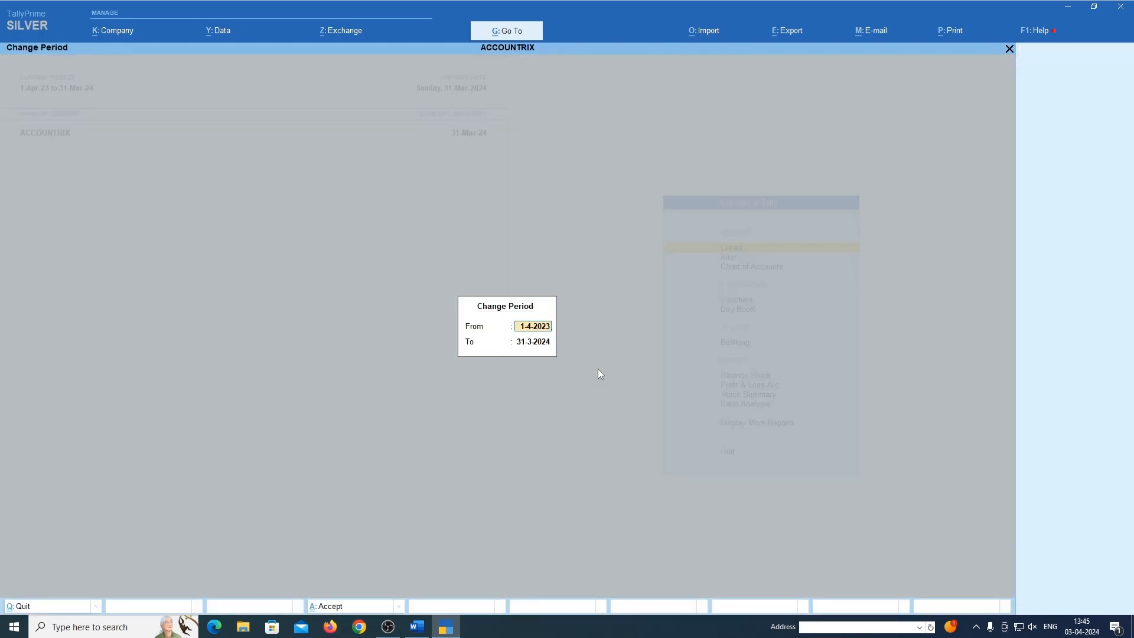
{"action": "type", "text": "1-4-2024"}
{"action": "key", "text": "Return"}
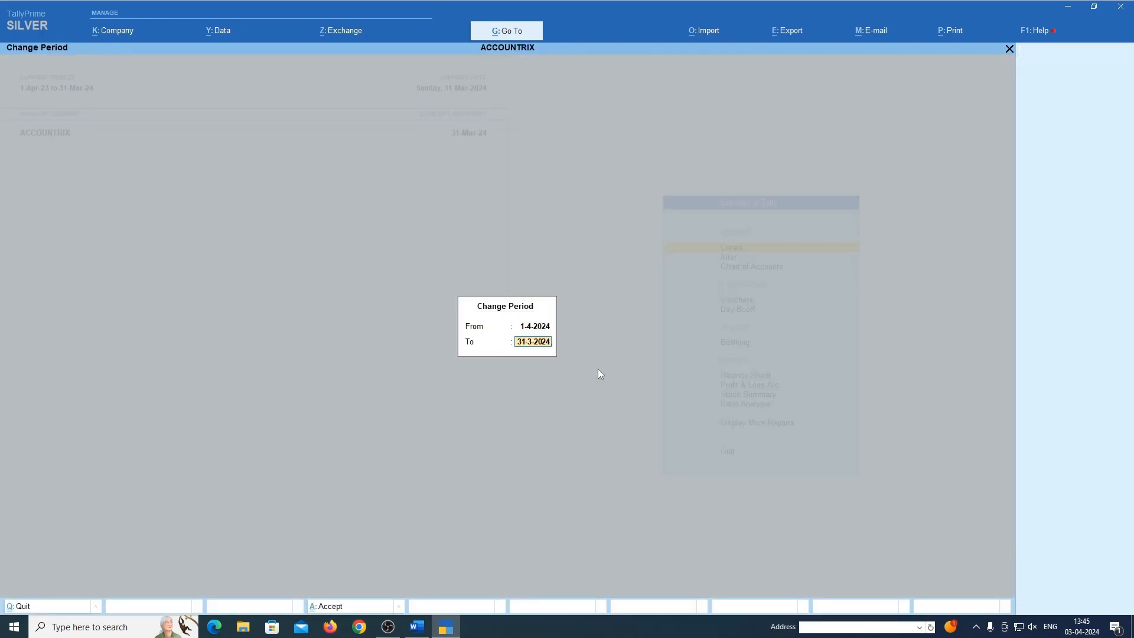
{"action": "type", "text": "31-3-2025"}
{"action": "key", "text": "Return"}
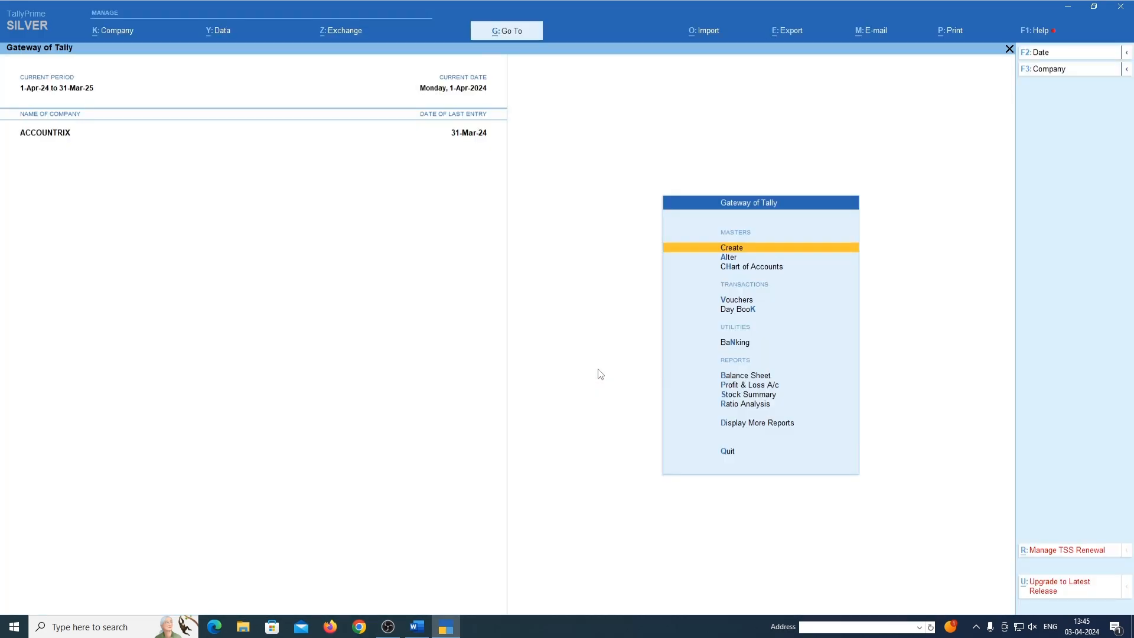
Open the Balance Sheet for the new financial year.
{"action": "key", "text": "Down"}
{"action": "key", "text": "Down"}
{"action": "key", "text": "Down"}
{"action": "key", "text": "Down"}
{"action": "key", "text": "Down"}
{"action": "key", "text": "Down"}
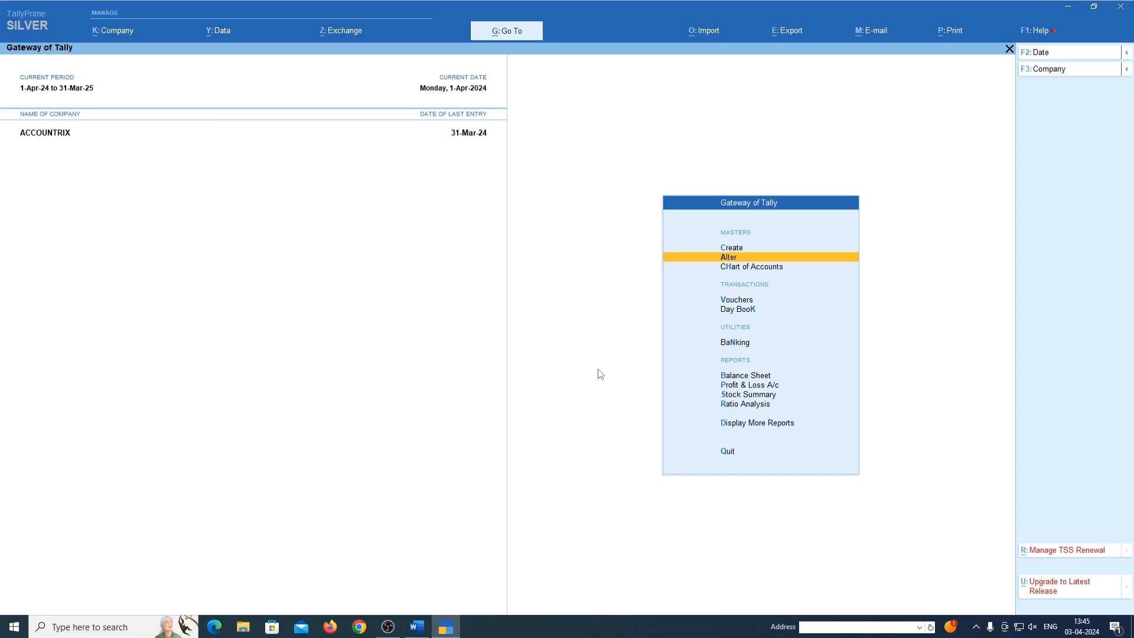
{"action": "key", "text": "Return"}
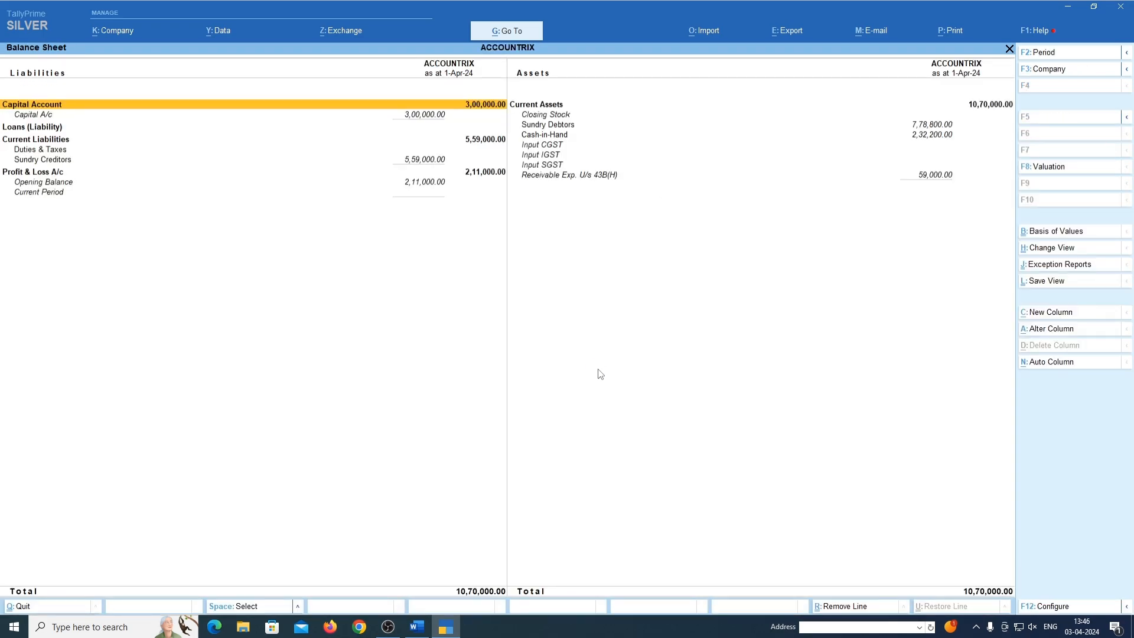
Examine the Receivable Exp. U/s 43B(H) balance in the enlarged Balance Sheet print preview, and return to the Gateway of Tally.
{"action": "key", "text": "alt+p"}
{"action": "key", "text": "i"}
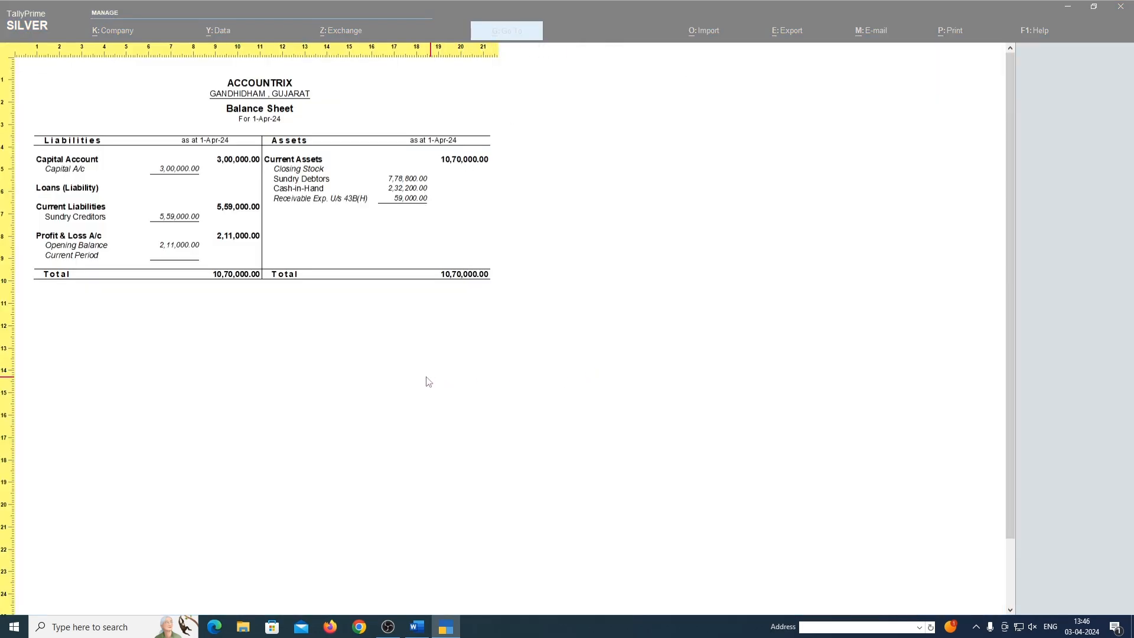
{"action": "left_click", "coordinate": [378, 346]}
{"action": "left_click", "coordinate": [375, 334]}
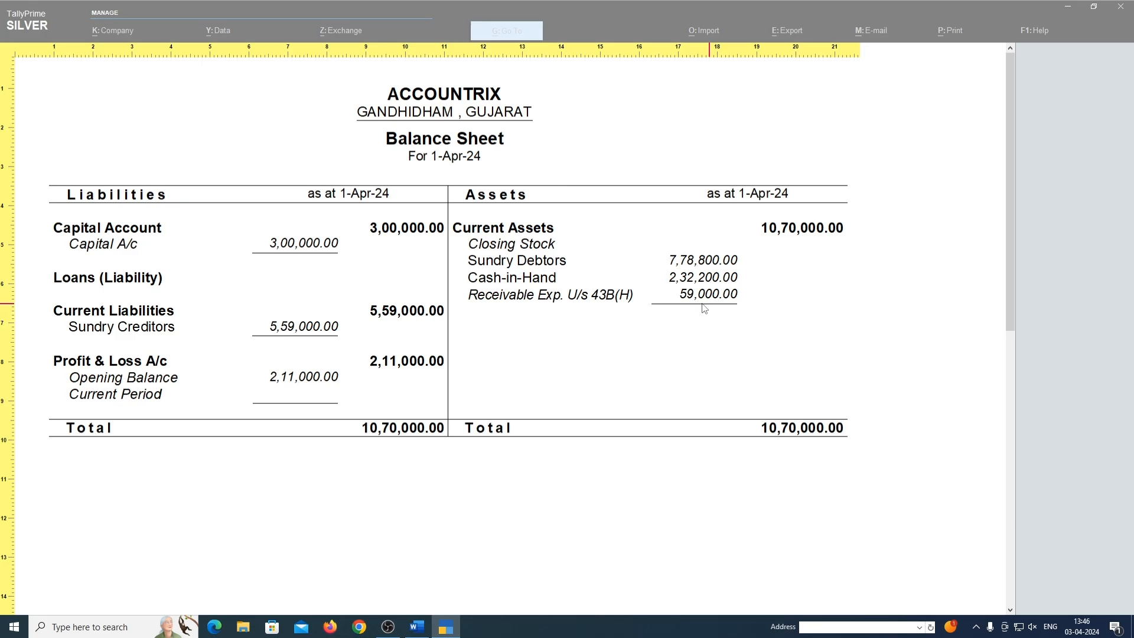
{"action": "key", "text": "Escape"}
{"action": "key", "text": "Escape"}
{"action": "key", "text": "Escape"}
{"action": "key", "text": "Escape"}
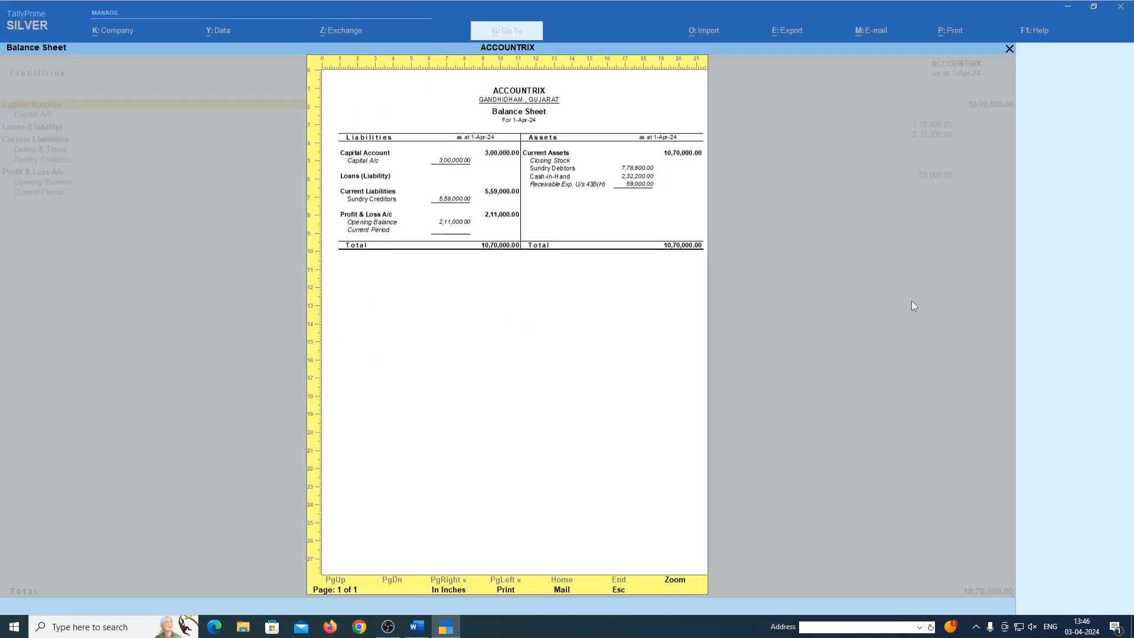
{"action": "key", "text": "Escape"}
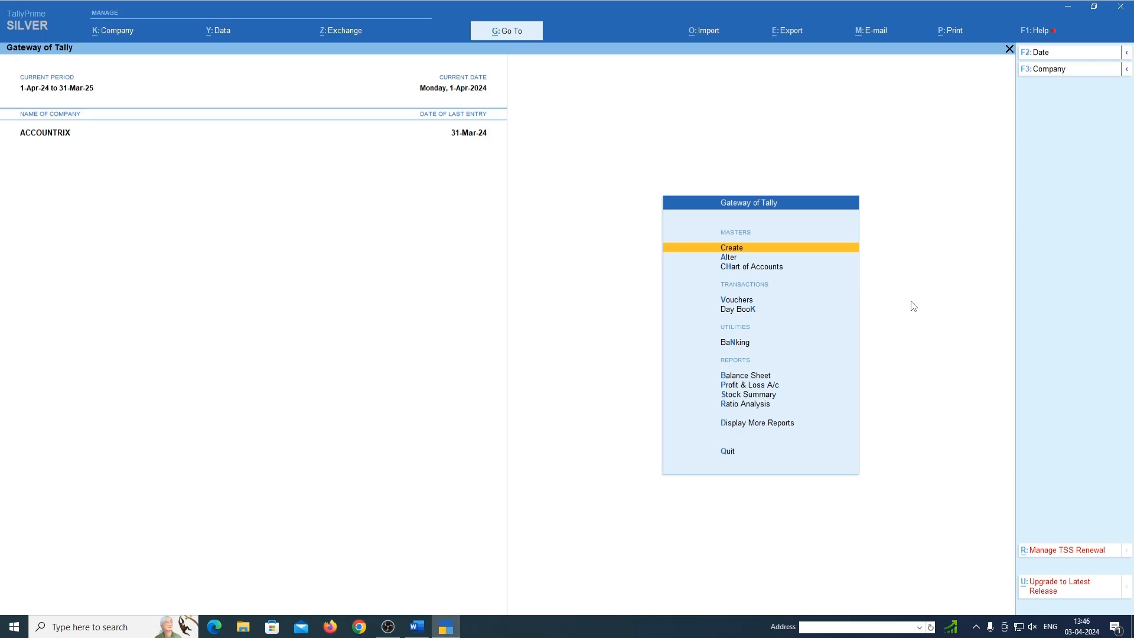
Start a journal voucher dated 31-Mar-25.
{"action": "key", "text": "Down"}
{"action": "key", "text": "Down"}
{"action": "key", "text": "Down"}
{"action": "key", "text": "Return"}
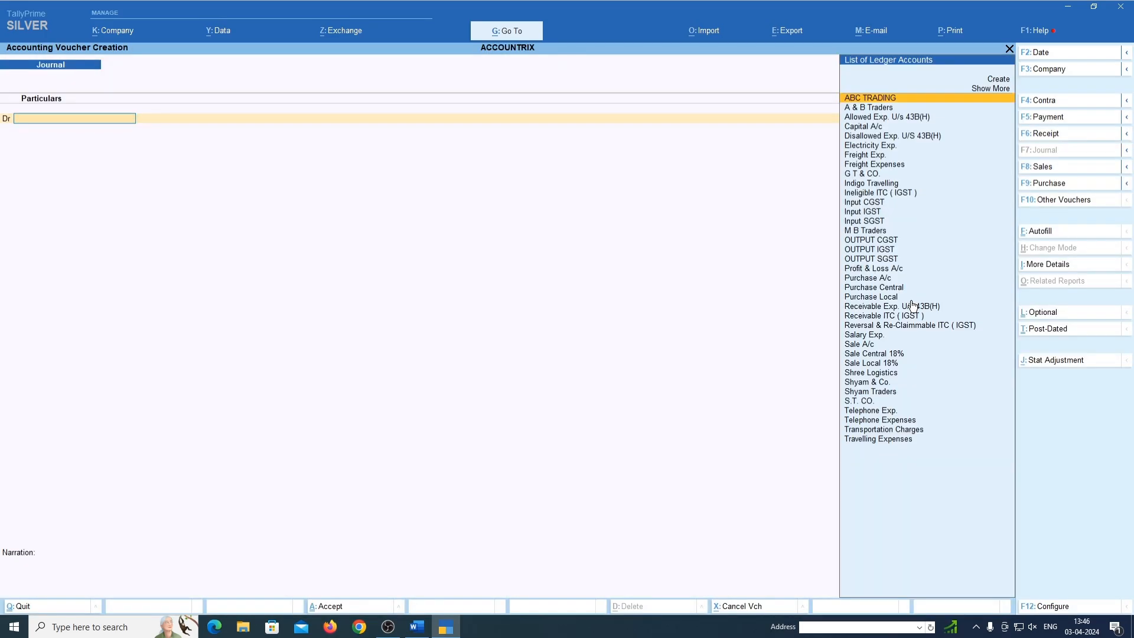
{"action": "key", "text": "F2"}
{"action": "type", "text": "31-3-24"}
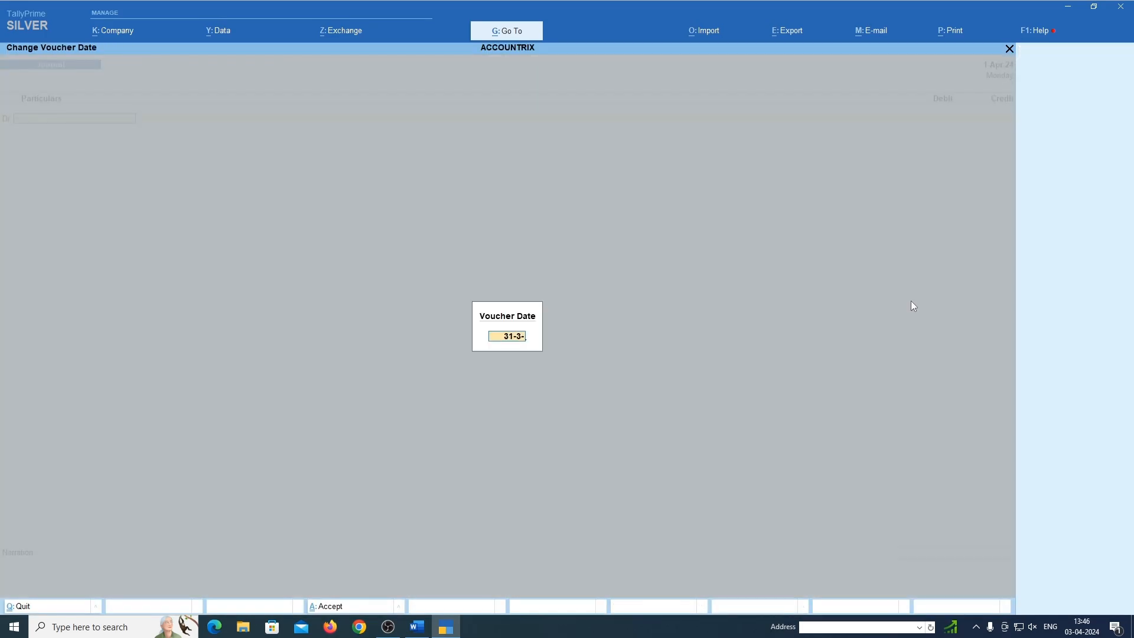
{"action": "key", "text": "Return"}
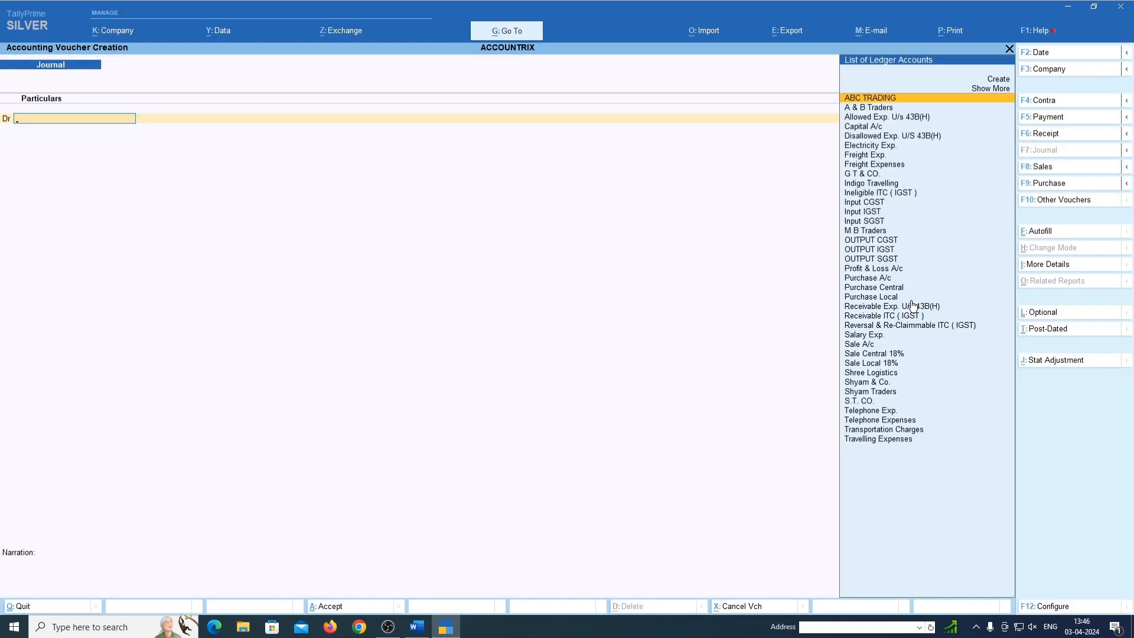
Choose Allowed Exp. U/s 43B(H) as the debit ledger and open its ledger master.
{"action": "type", "text": "All"}
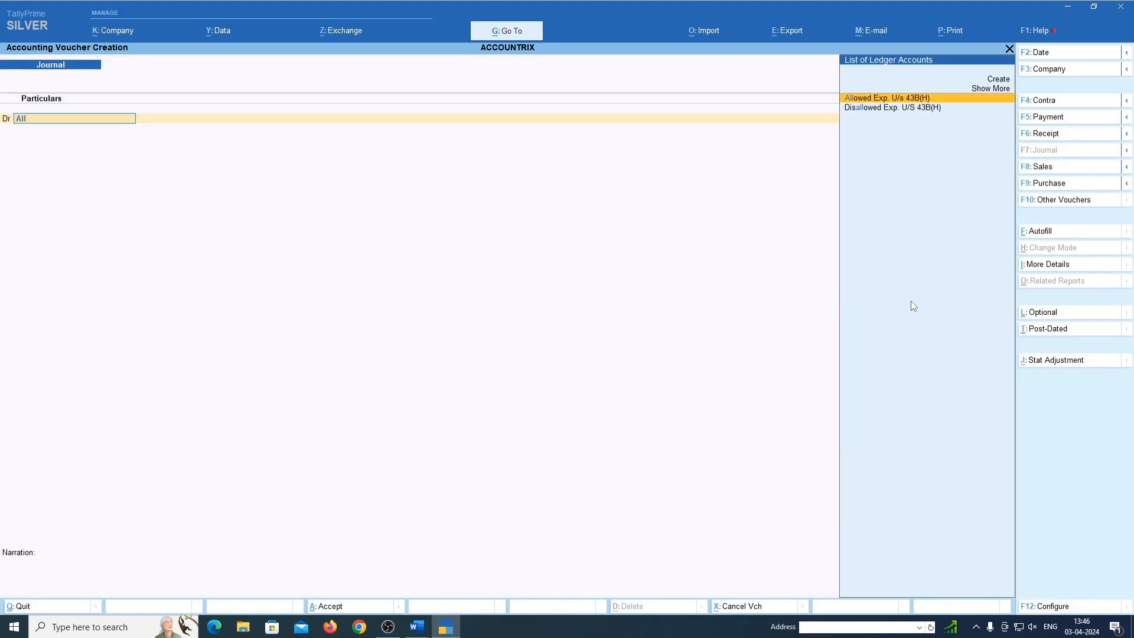
{"action": "key", "text": "Return"}
{"action": "key", "text": "BackSpace"}
{"action": "key", "text": "ctrl+Return"}
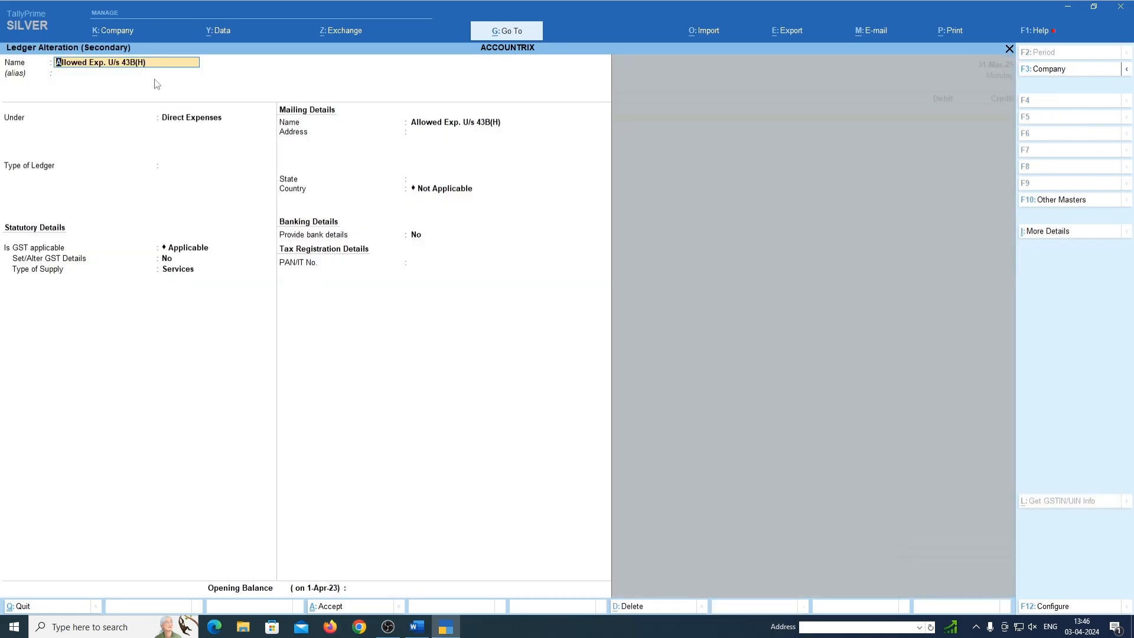
Review the group and statutory details of the Allowed Exp. U/s 43B(H) ledger, and accept it to return to the voucher.
{"action": "key", "text": "Return"}
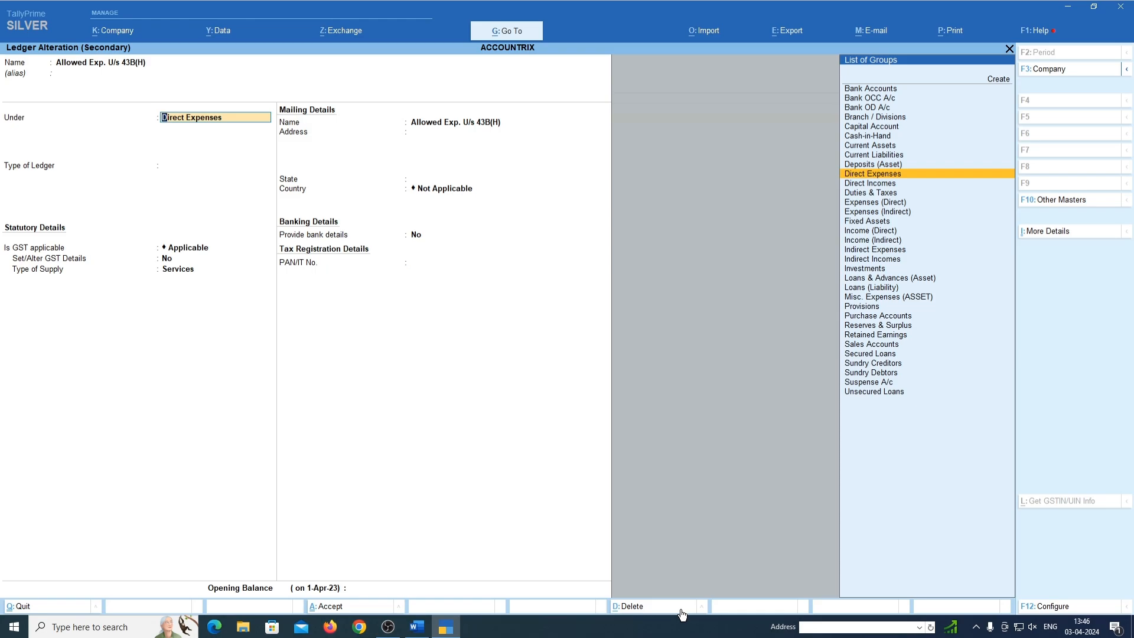
{"action": "key", "text": "Return"}
{"action": "key", "text": "Return"}
{"action": "key", "text": "Return"}
{"action": "key", "text": "Return"}
{"action": "key", "text": "Return"}
{"action": "key", "text": "Return"}
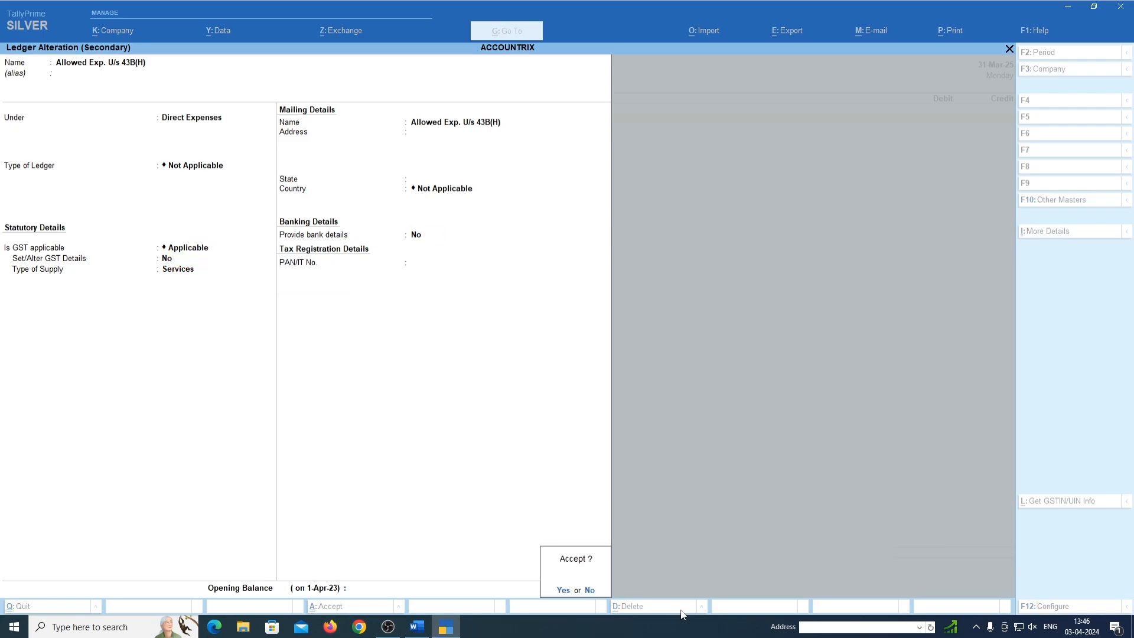
{"action": "key", "text": "Return"}
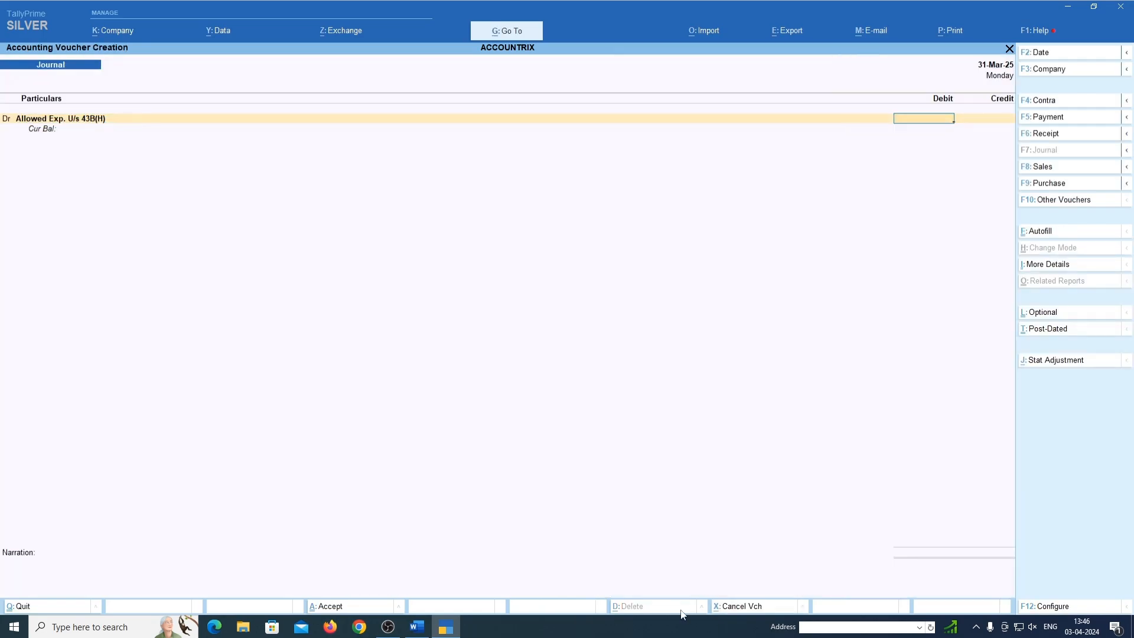
Debit Allowed Exp. U/s 43B(H) with 59,000 and credit the same amount to Receivable Exp. U/s 43B(H).
{"action": "type", "text": "59000"}
{"action": "key", "text": "Return"}
{"action": "key", "text": "Return"}
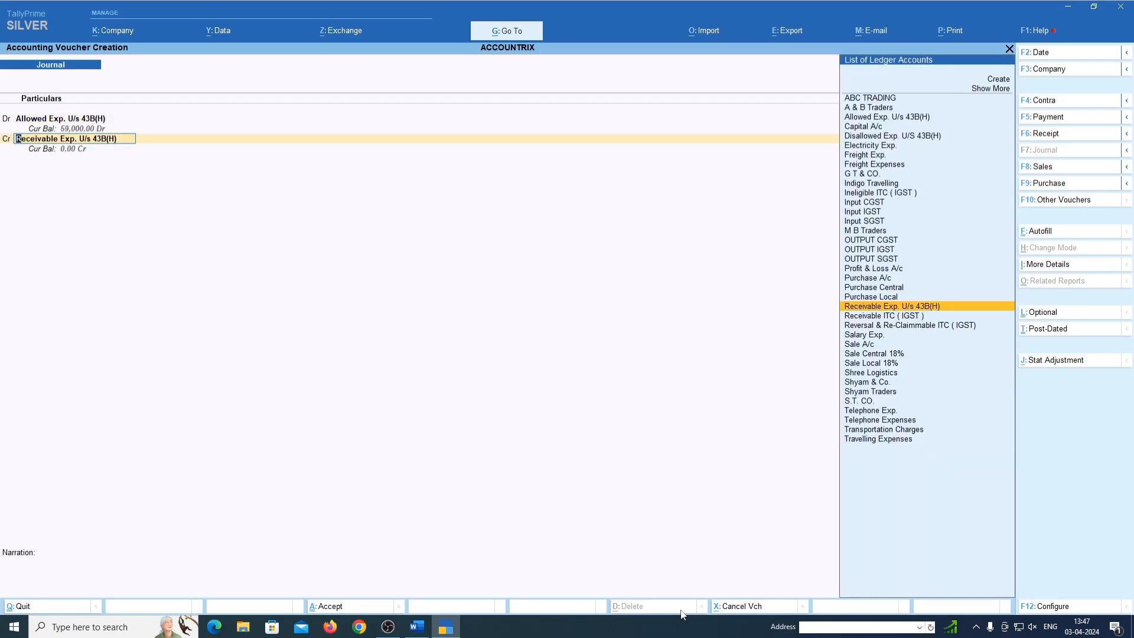
{"action": "key", "text": "Return"}
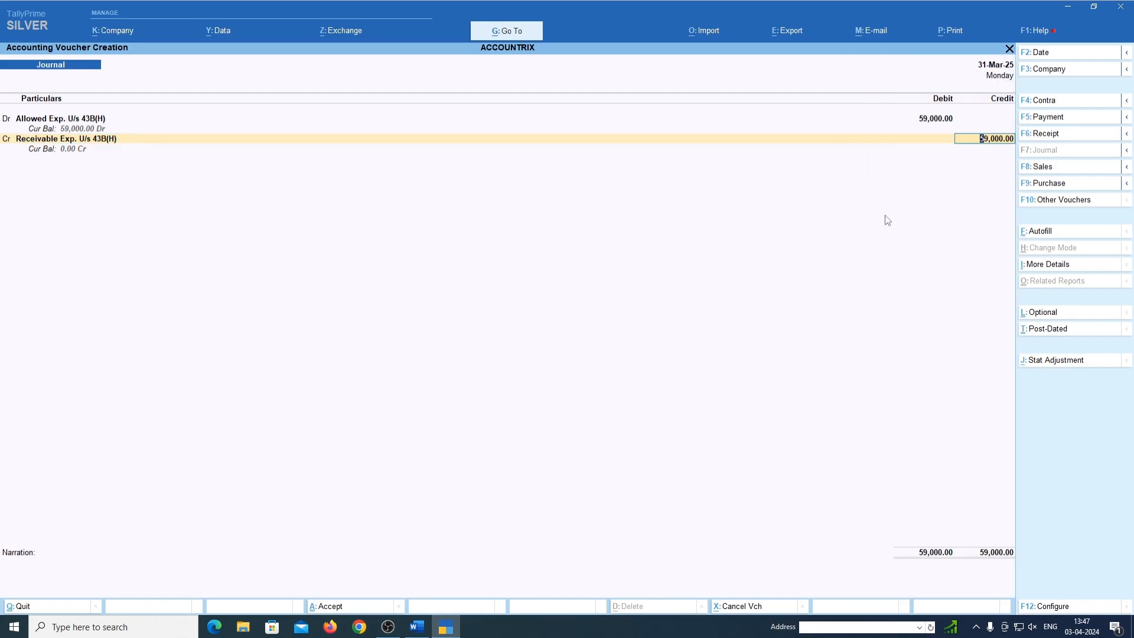
{"action": "key", "text": "Return"}
Save the 31-Mar-25 journal voucher with the narration left blank, and return to the Gateway of Tally.
{"action": "key", "text": "Return"}
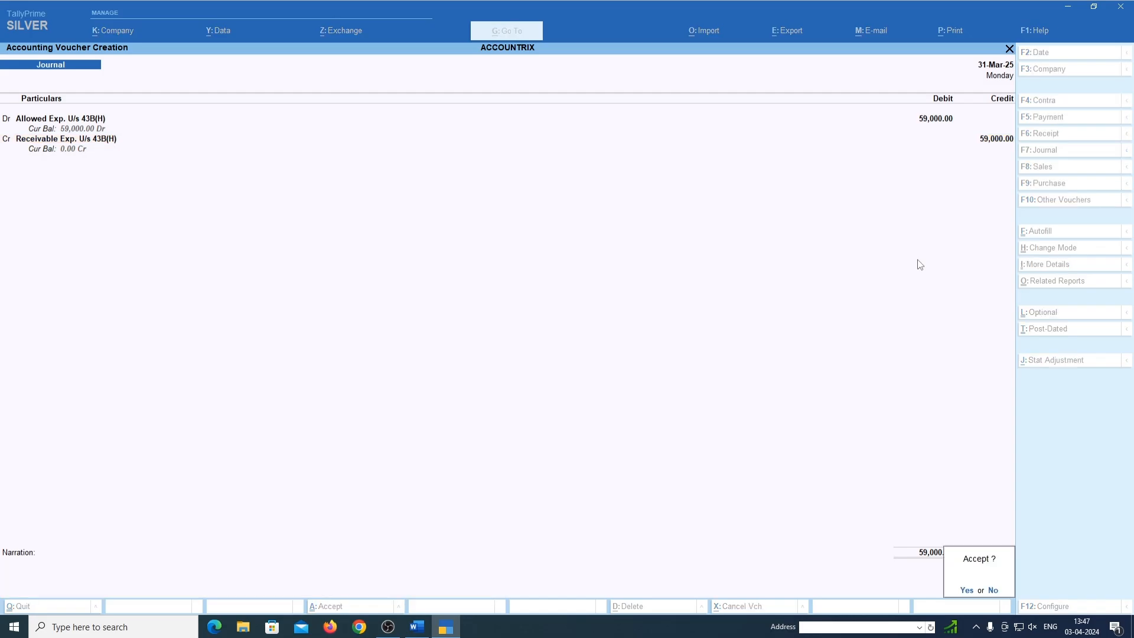
{"action": "key", "text": "Return"}
{"action": "key", "text": "Escape"}
{"action": "key", "text": "Return"}
{"action": "key", "text": "Escape"}
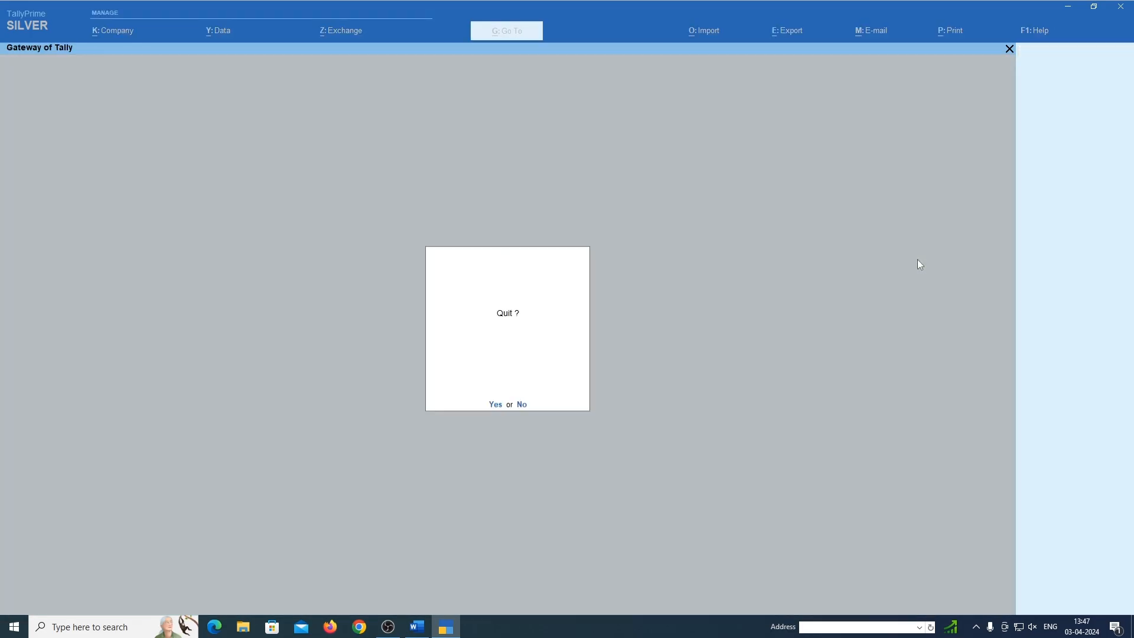
{"action": "key", "text": "Escape"}
Open the Profit & Loss A/c for 1-Apr-24 to 31-Mar-25 in detailed view.
{"action": "key", "text": "Down"}
{"action": "key", "text": "Down"}
{"action": "key", "text": "Down"}
{"action": "key", "text": "Down"}
{"action": "key", "text": "Down"}
{"action": "key", "text": "Down"}
{"action": "key", "text": "Down"}
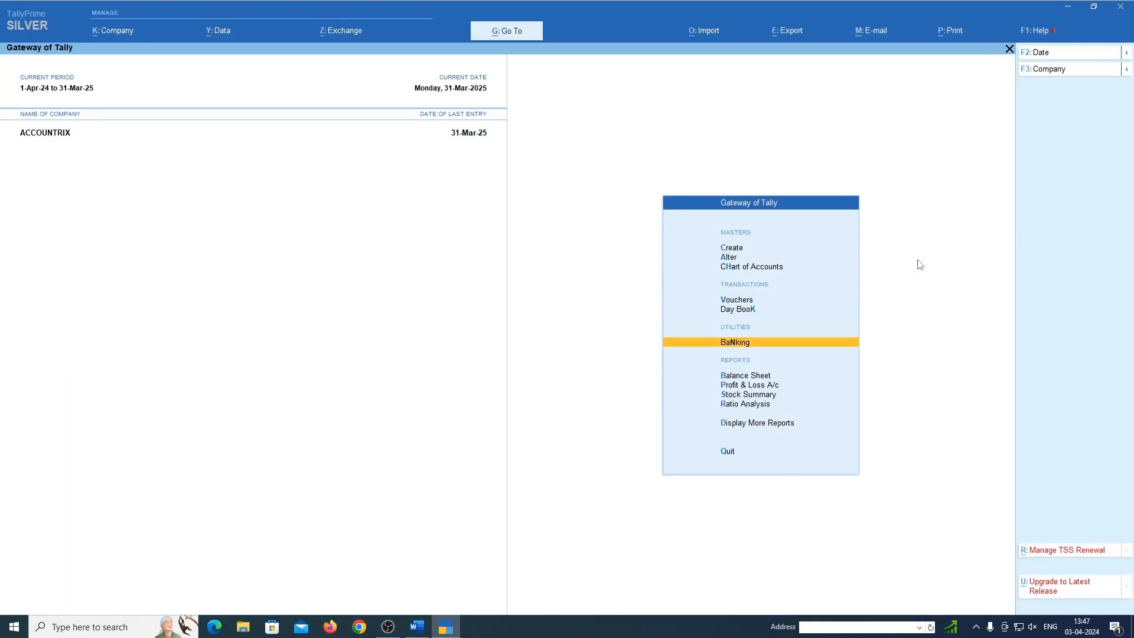
{"action": "key", "text": "Return"}
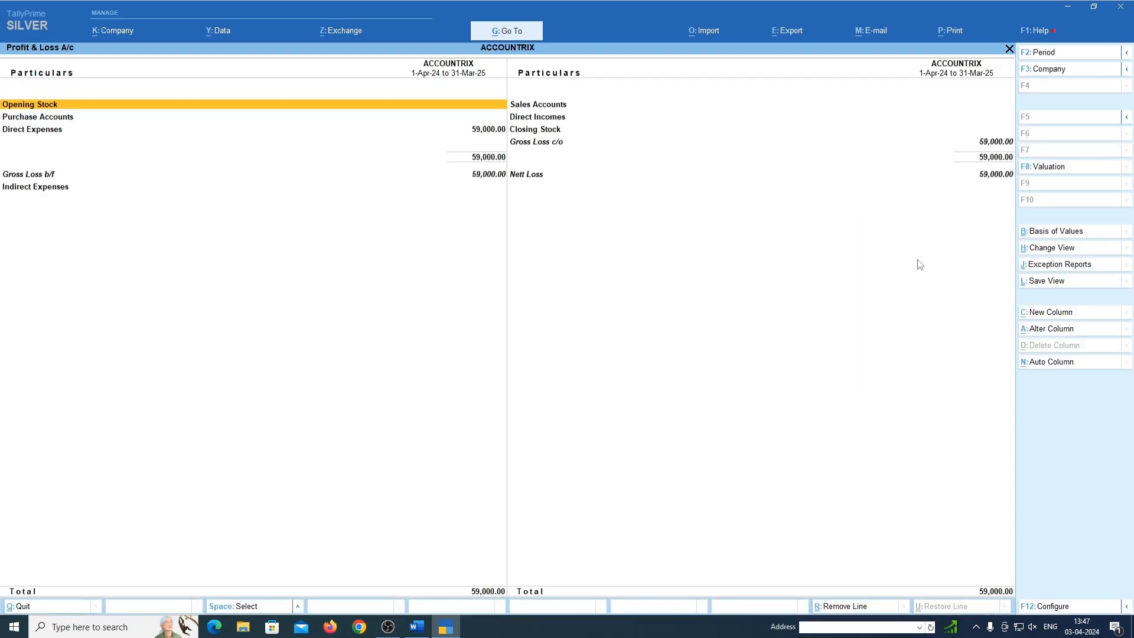
{"action": "key", "text": "alt+F5"}
Examine the allowed expense and its effect on profit in the enlarged Profit & Loss A/c print preview, and close it.
{"action": "key", "text": "alt+p"}
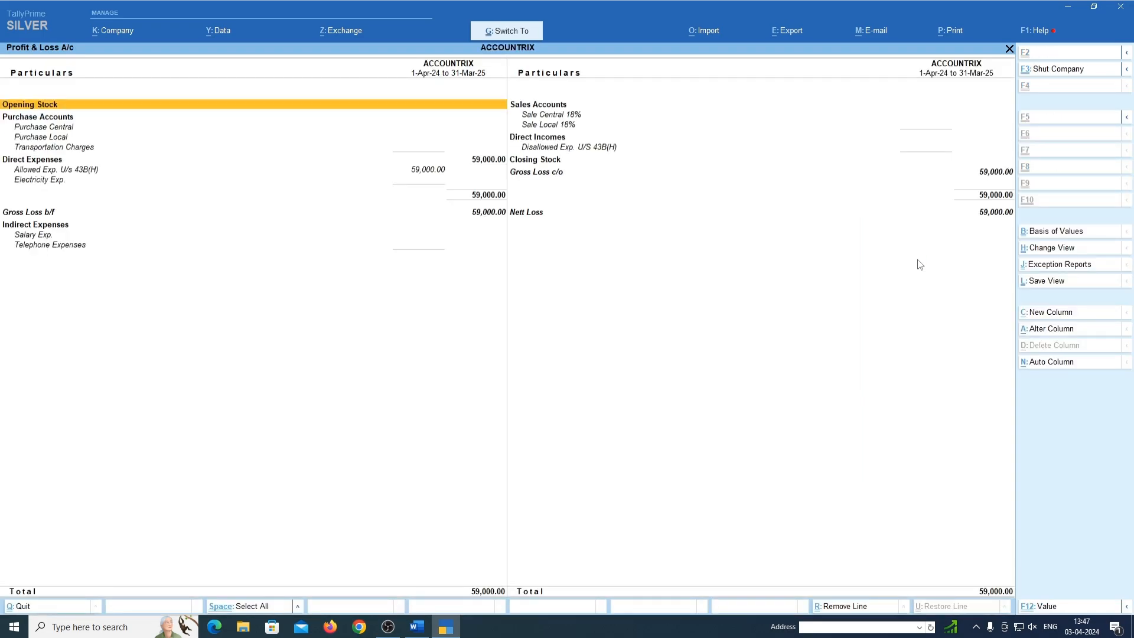
{"action": "key", "text": "i"}
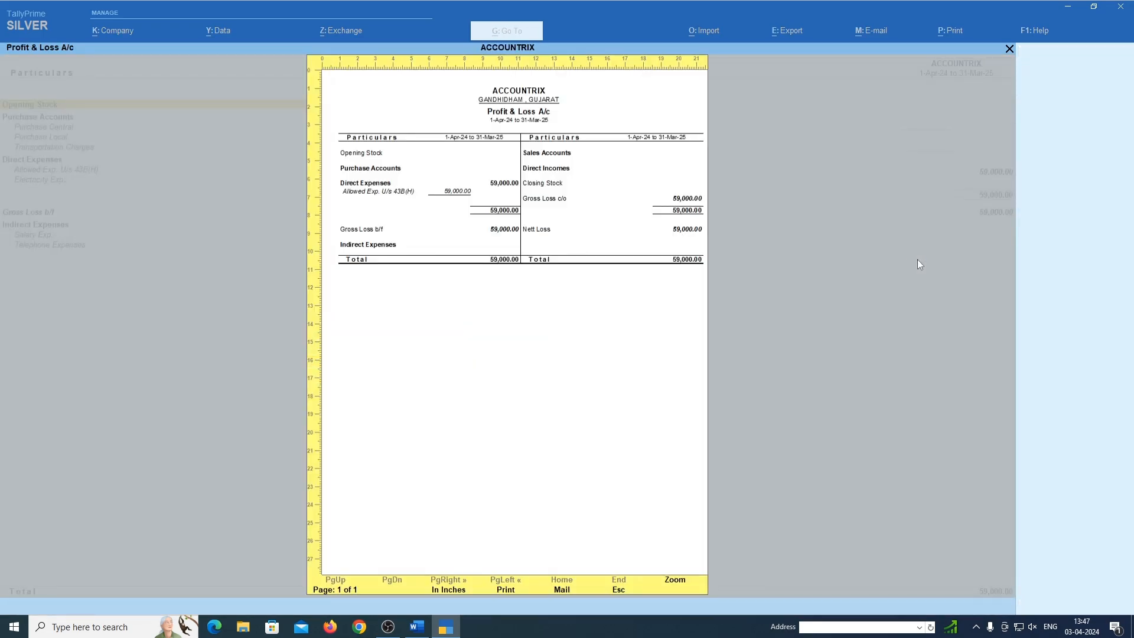
{"action": "key", "text": "Return"}
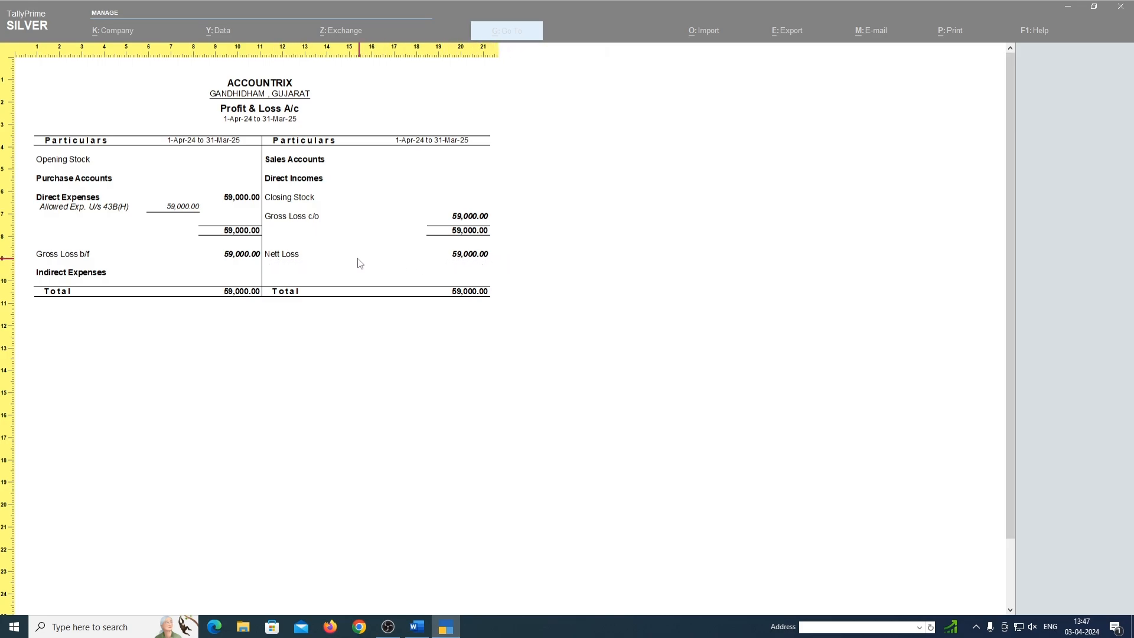
{"action": "key", "text": "Escape"}
{"action": "key", "text": "Escape"}
{"action": "key", "text": "Escape"}
{"action": "key", "text": "Escape"}
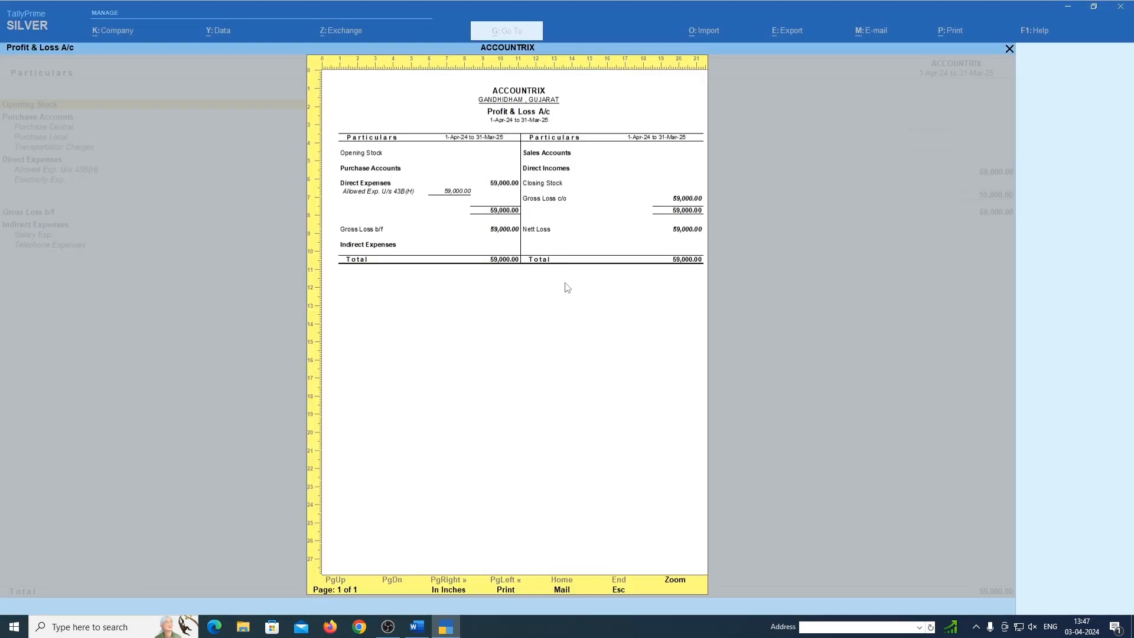
Leave the Profit & Loss A/c and open the ledger account for Receivable Exp. U/s 43B(H).
{"action": "key", "text": "Escape"}
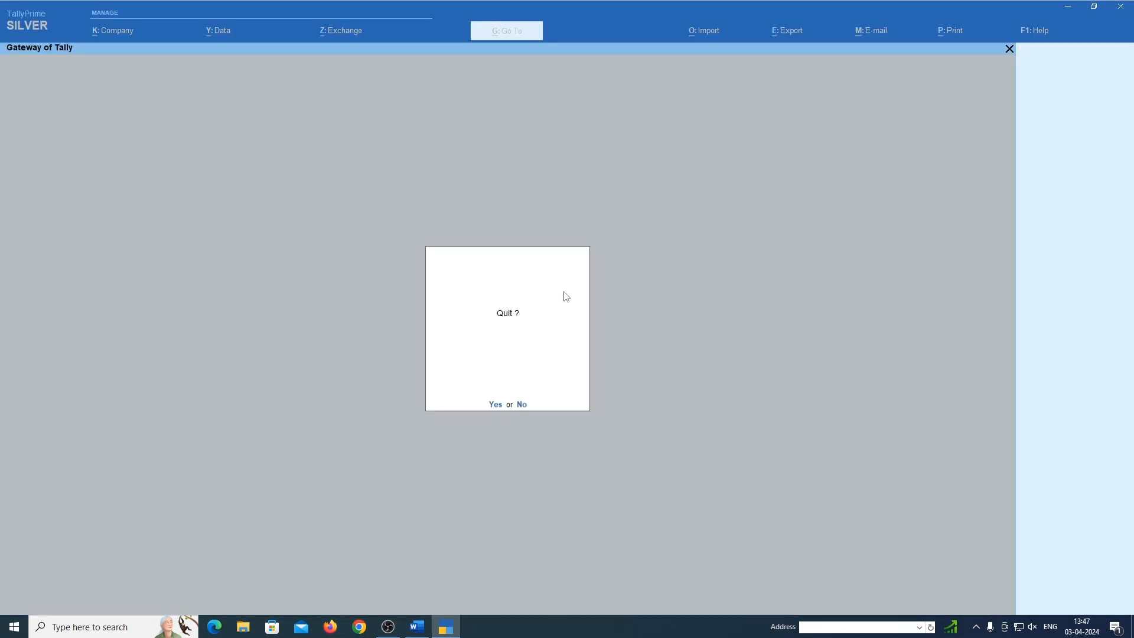
{"action": "key", "text": "Escape"}
{"action": "key", "text": "d"}
{"action": "key", "text": "a"}
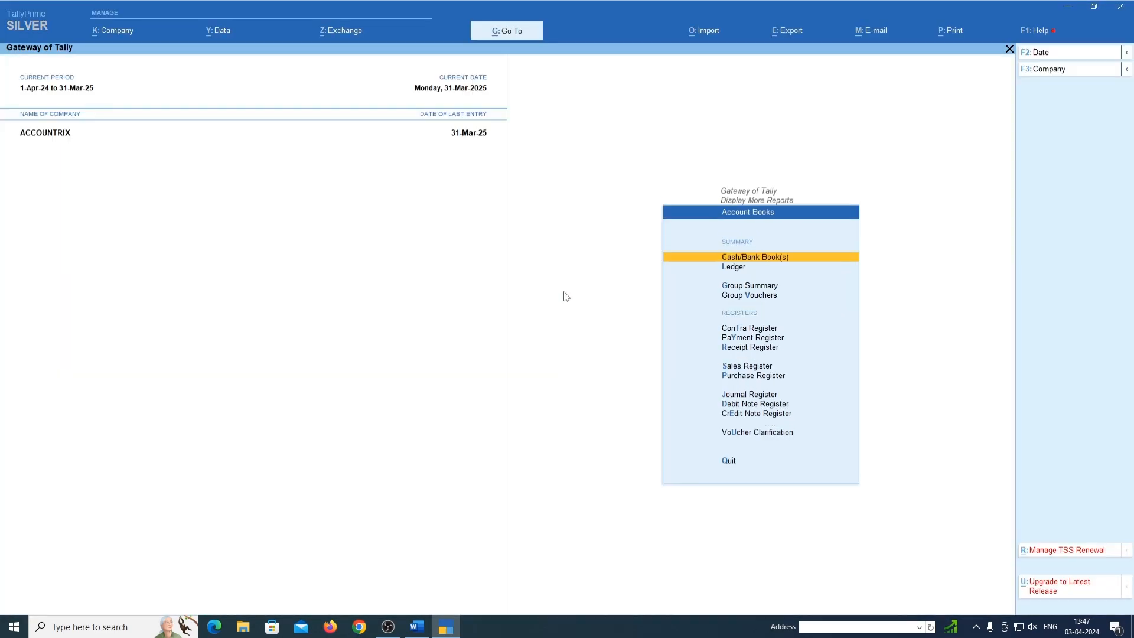
{"action": "key", "text": "Return"}
{"action": "type", "text": "Rec"}
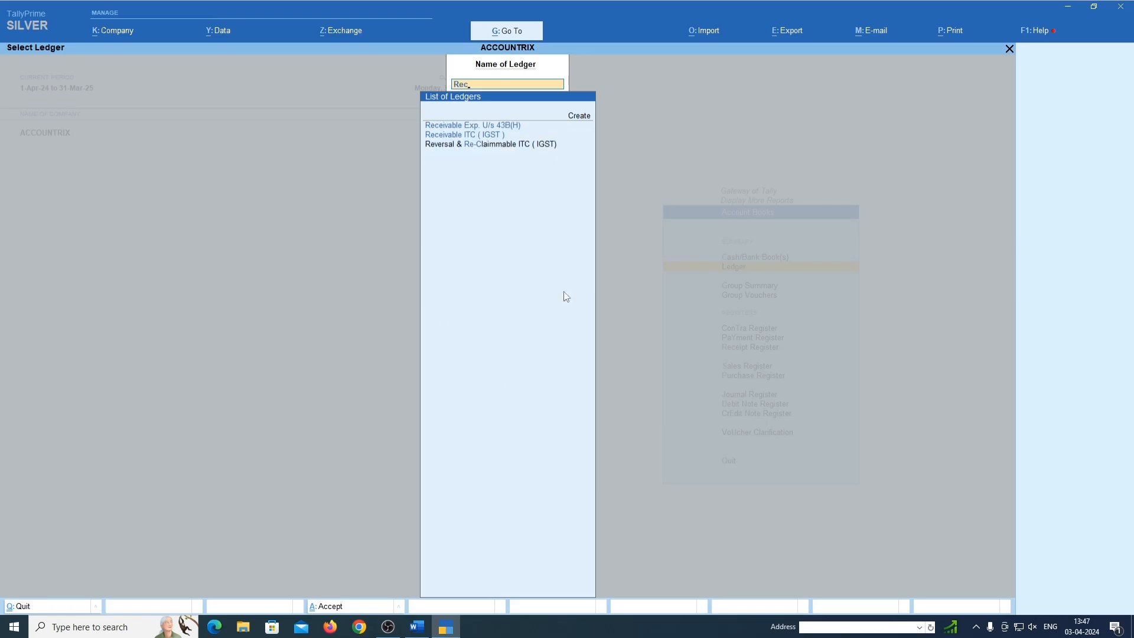
{"action": "key", "text": "Return"}
Examine the Receivable Exp. U/s 43B(H) ledger entries in an enlarged print preview, and return to the ledger vouchers.
{"action": "key", "text": "alt+p"}
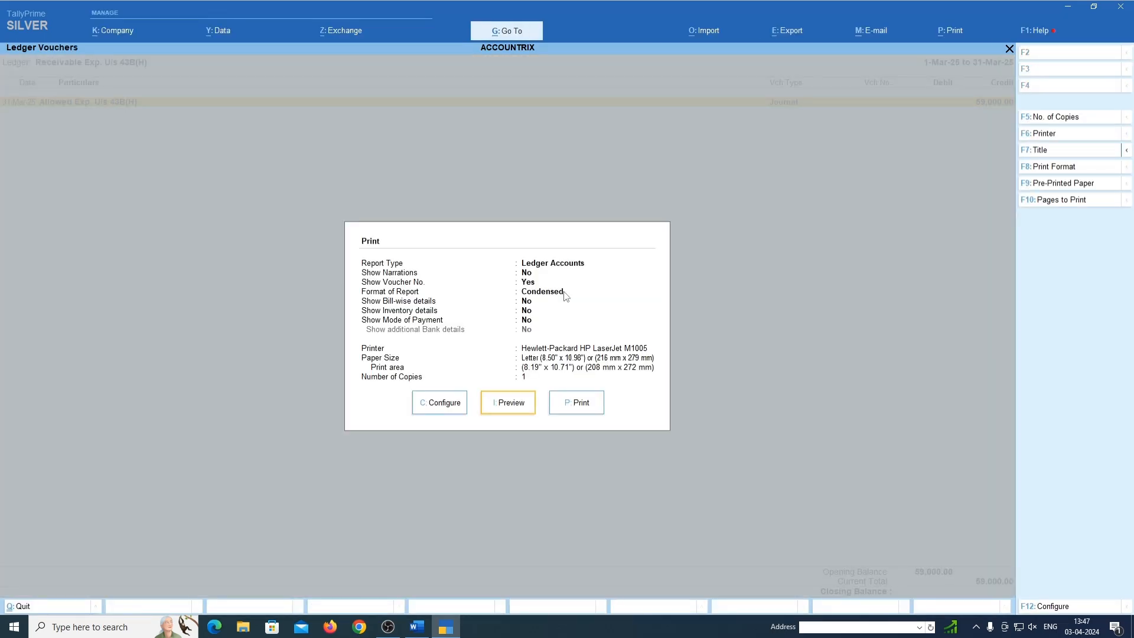
{"action": "key", "text": "i"}
{"action": "key", "text": "alt+z"}
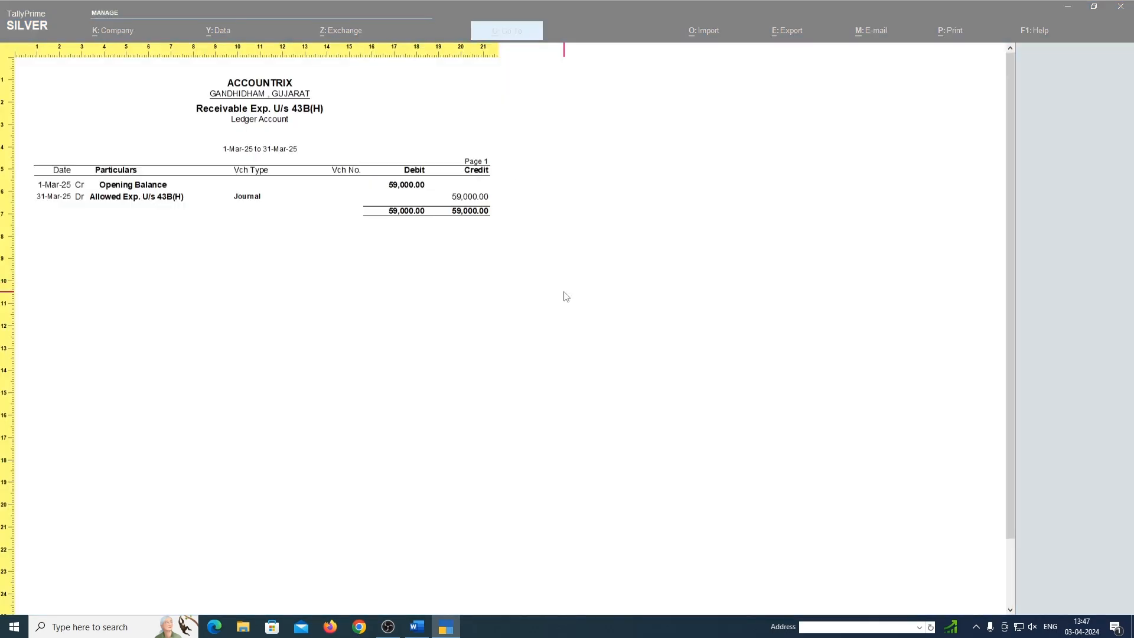
{"action": "key", "text": "alt+z"}
{"action": "key", "text": "Escape"}
{"action": "key", "text": "Escape"}
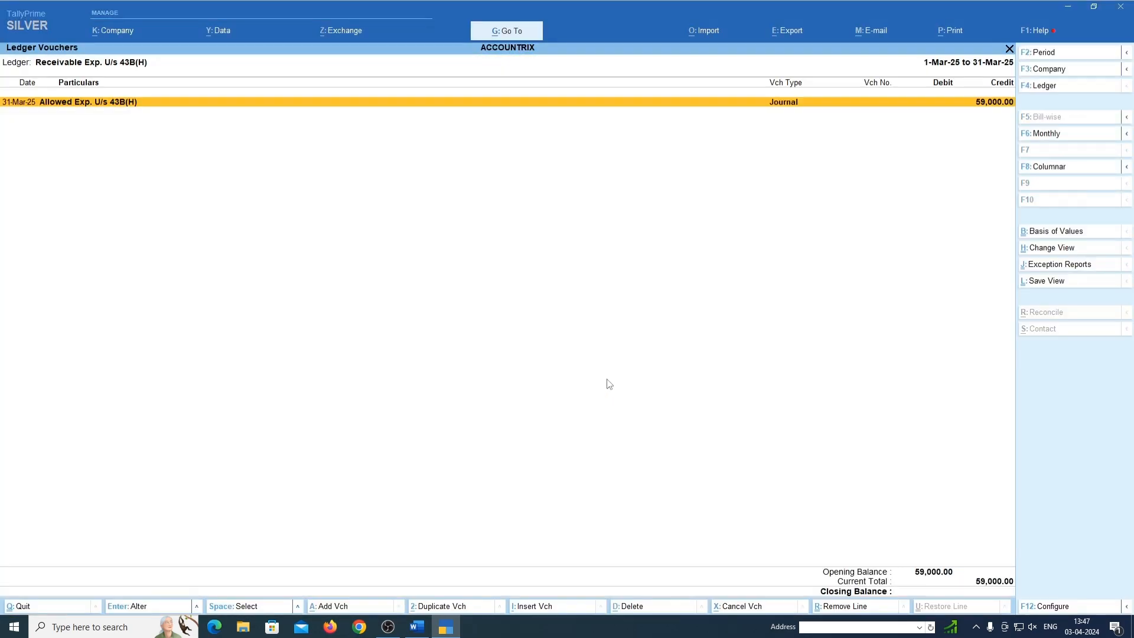